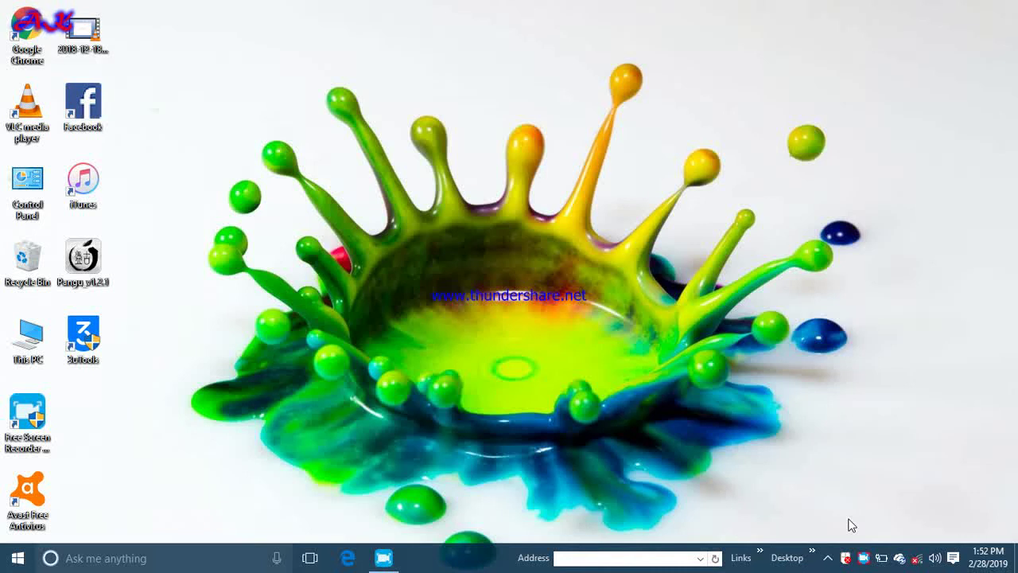
Launch PowerPoint from the Windows Run box with the powerpnt command
{"action": "left_click", "coordinate": [847, 519]}
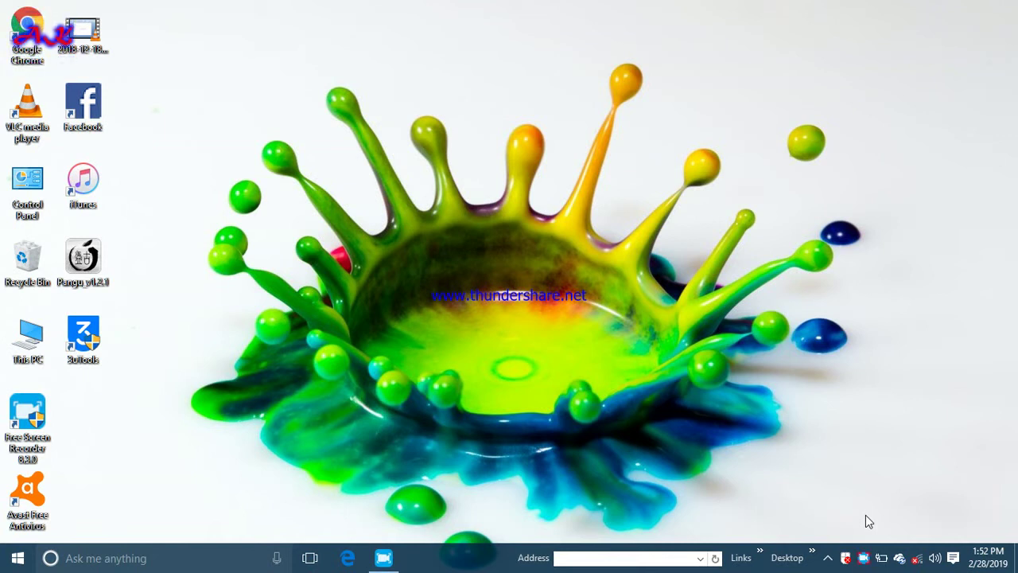
{"action": "key", "text": "super+r"}
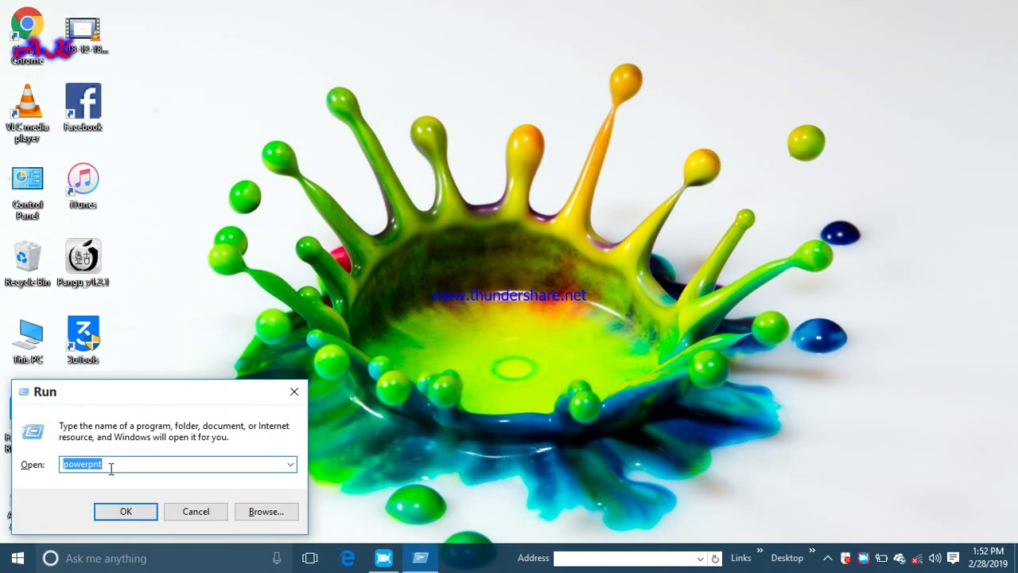
{"action": "key", "text": "BackSpace"}
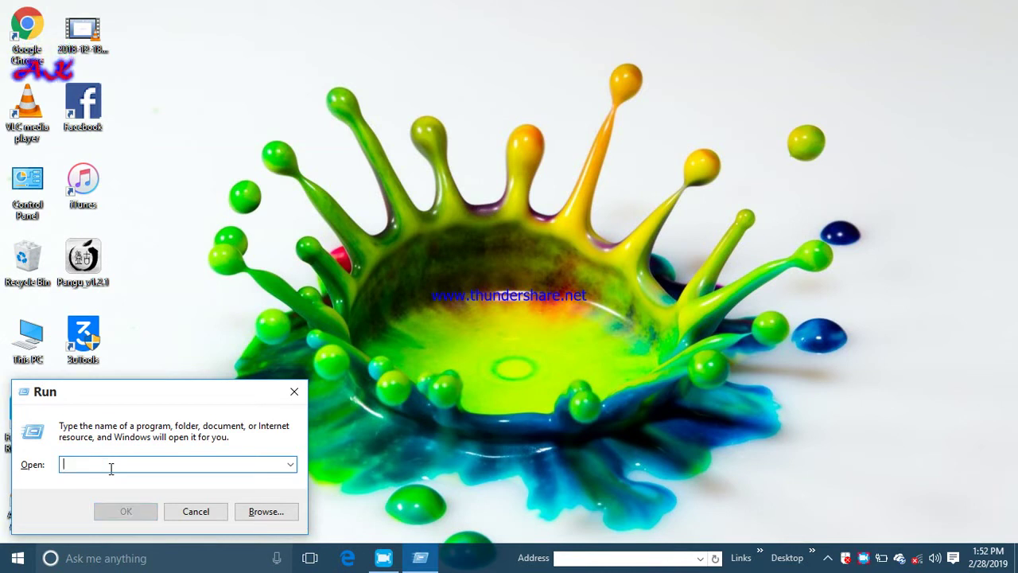
{"action": "type", "text": "power"}
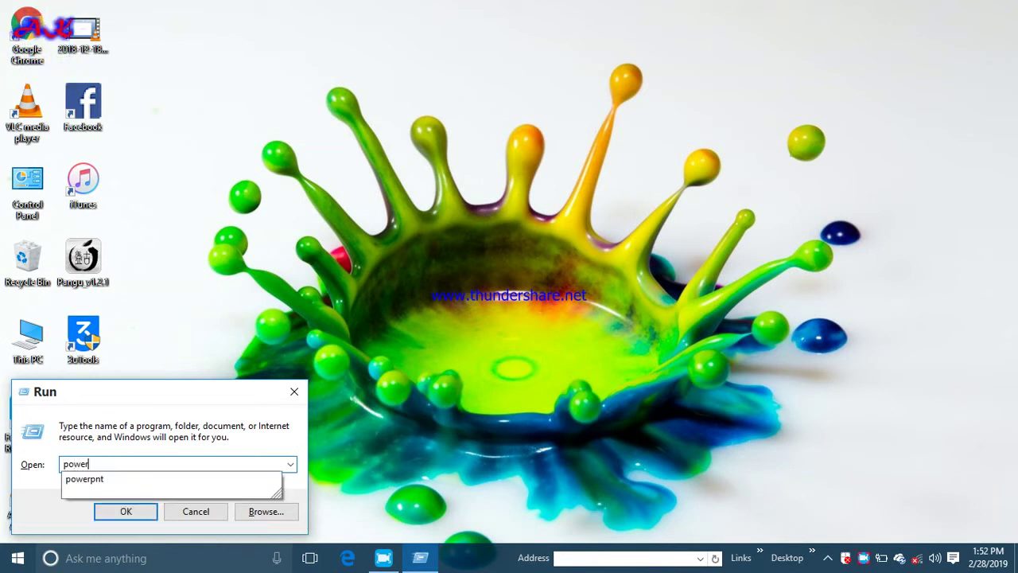
{"action": "type", "text": "pnt"}
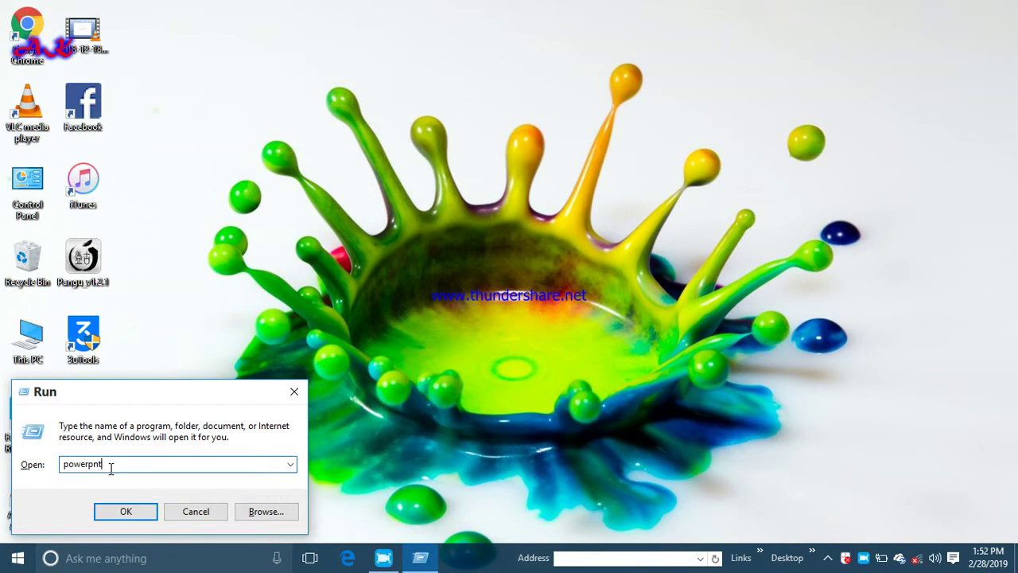
{"action": "key", "text": "Return"}
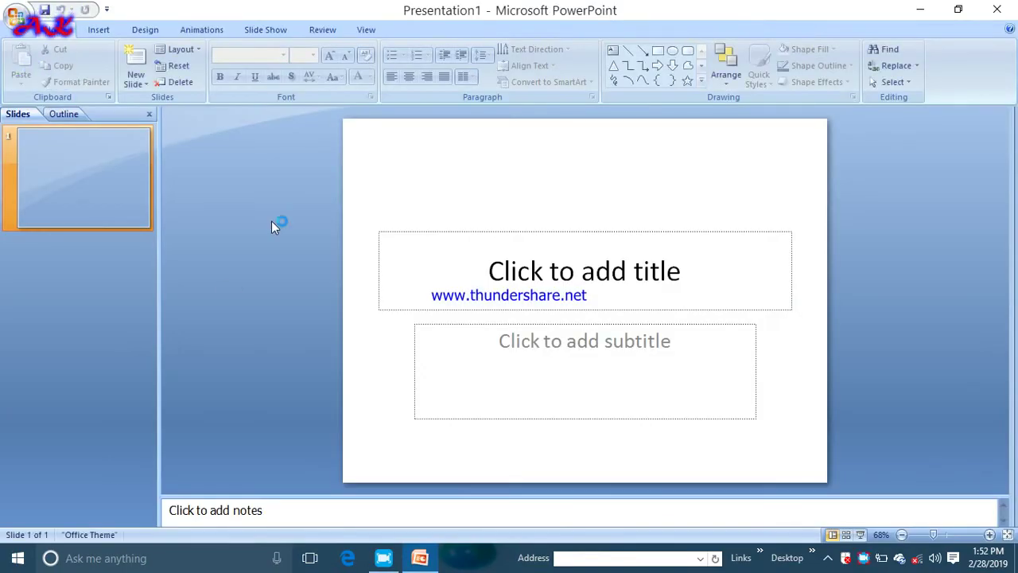
Delete the default title slide and add a new slide with the Blank layout
{"action": "left_click", "coordinate": [185, 86]}
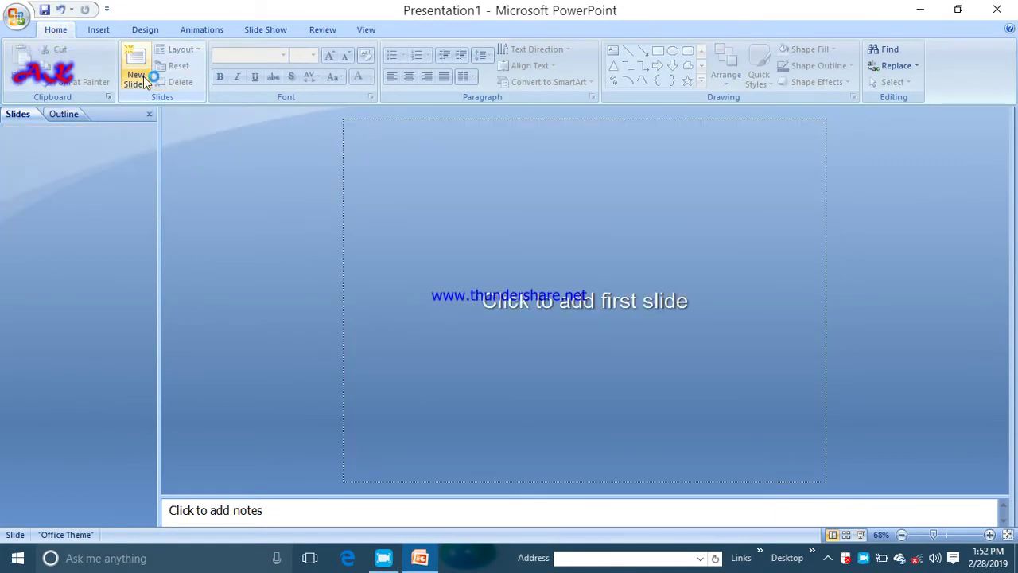
{"action": "left_click", "coordinate": [143, 77]}
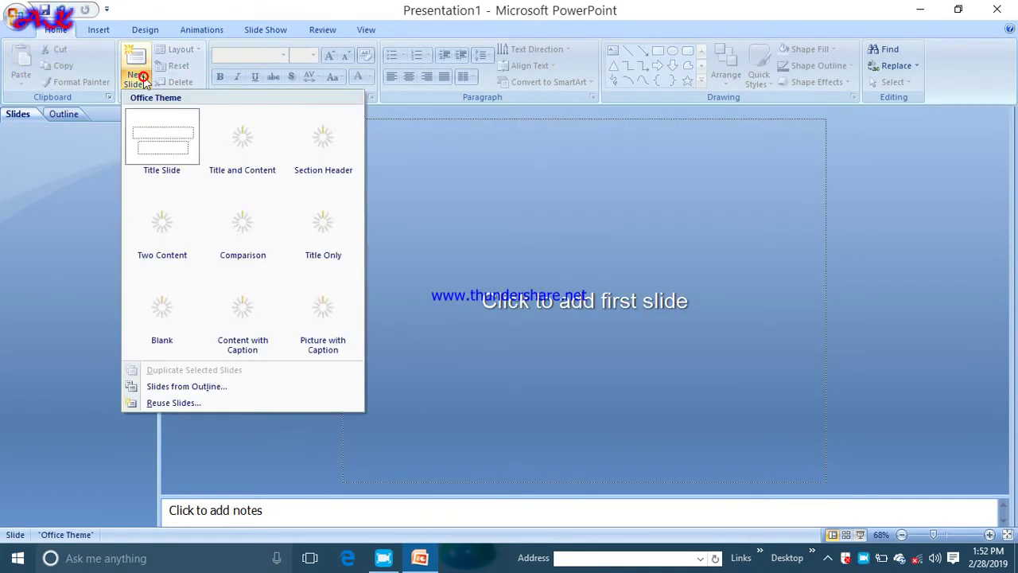
{"action": "left_click", "coordinate": [183, 297]}
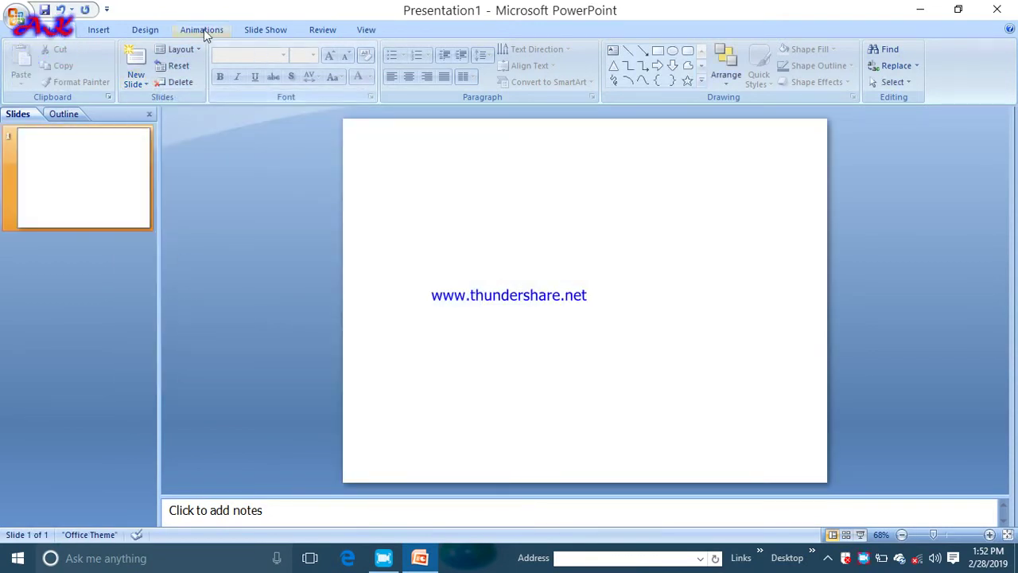
Apply the dark blue style from the Design tab's Background Styles to the slide
{"action": "left_click", "coordinate": [147, 30]}
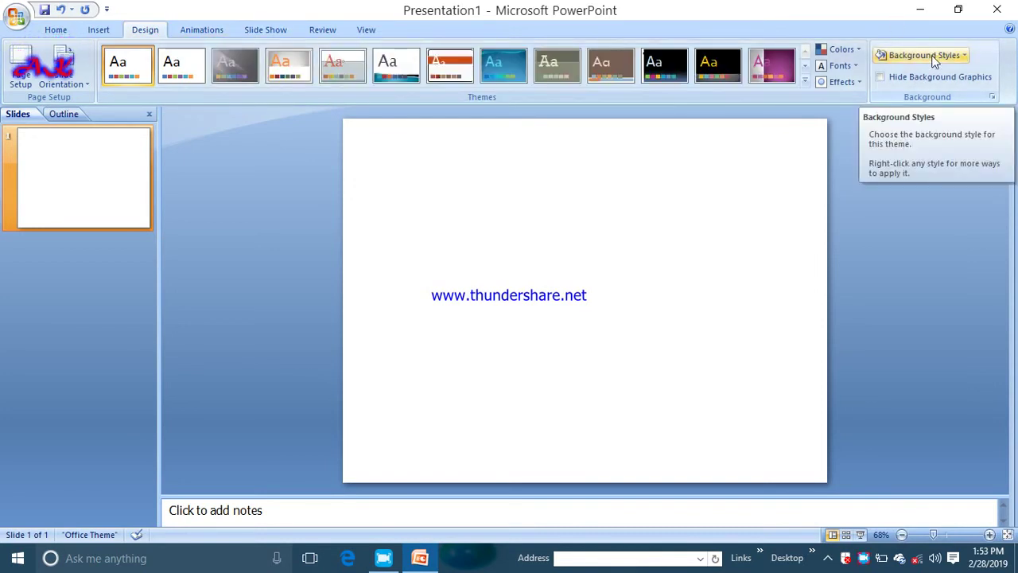
{"action": "key", "text": "alt"}
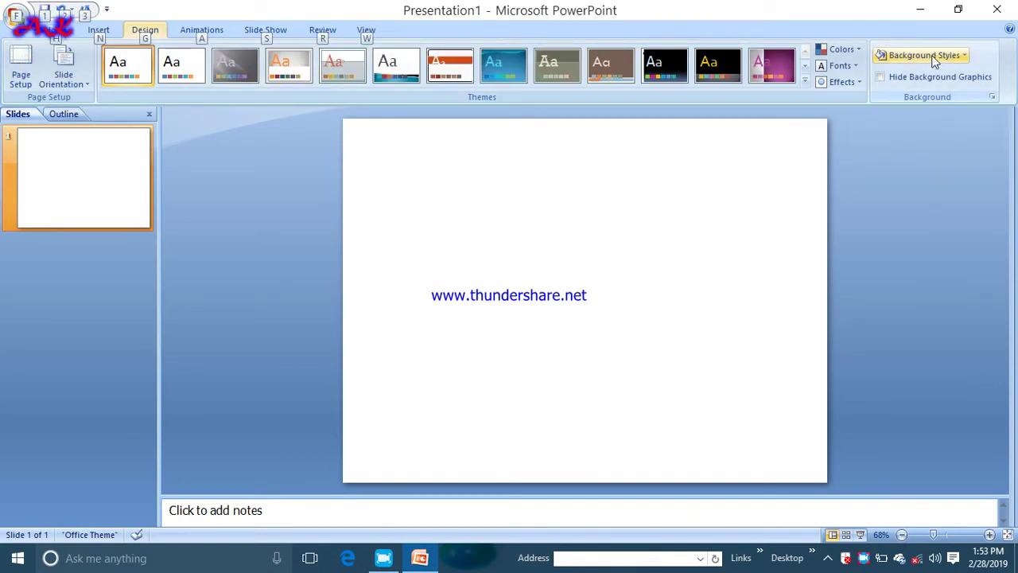
{"action": "key", "text": "alt"}
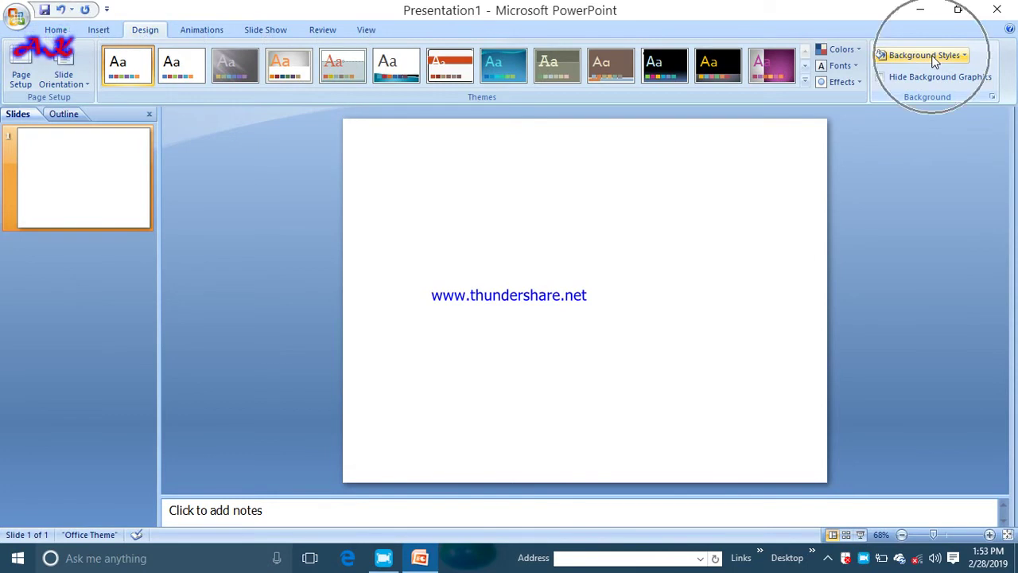
{"action": "left_click", "coordinate": [932, 56]}
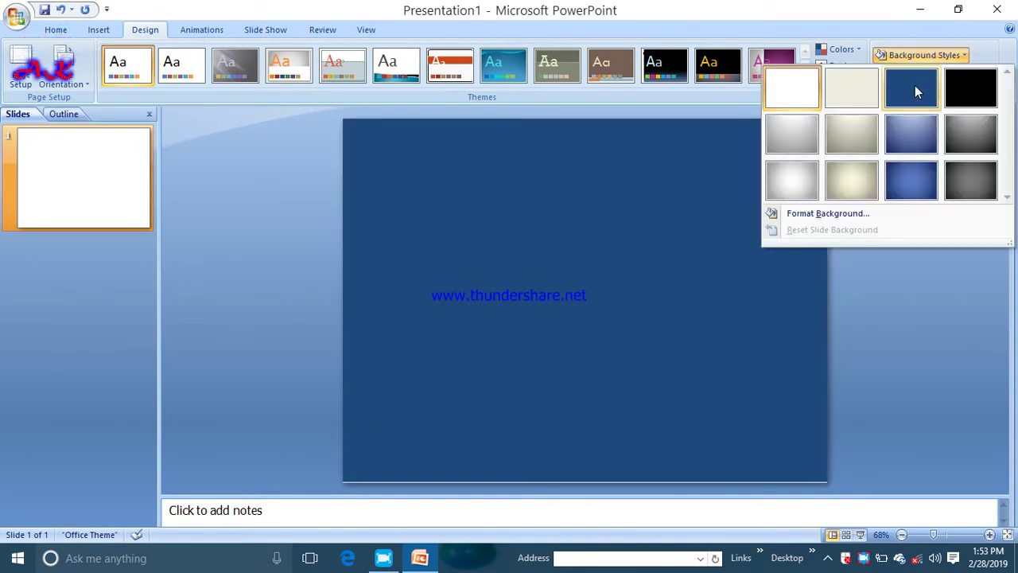
{"action": "left_click", "coordinate": [915, 89]}
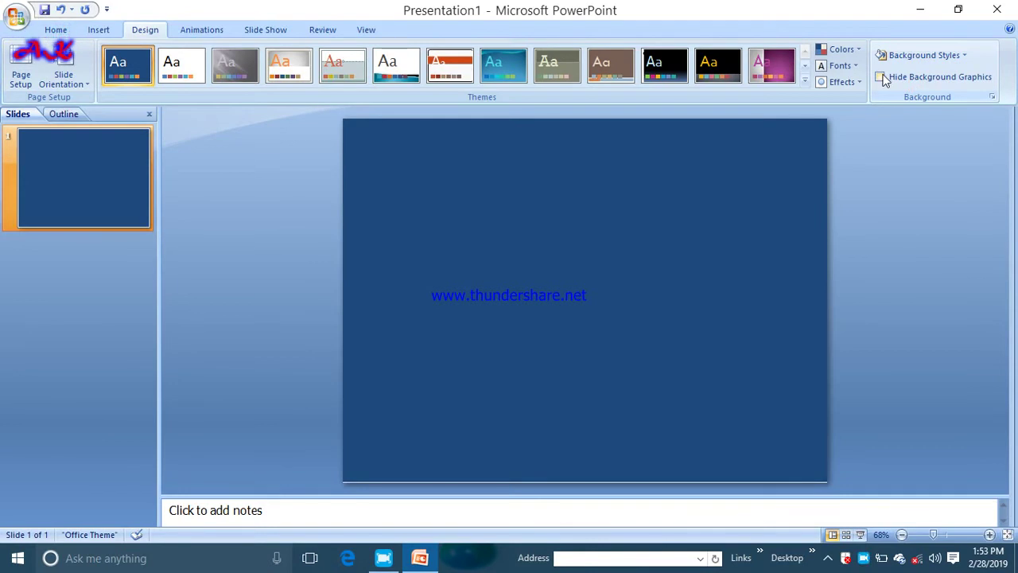
Draw a Frame basic shape near the top centre of the slide and nudge it into place
{"action": "left_click", "coordinate": [102, 32]}
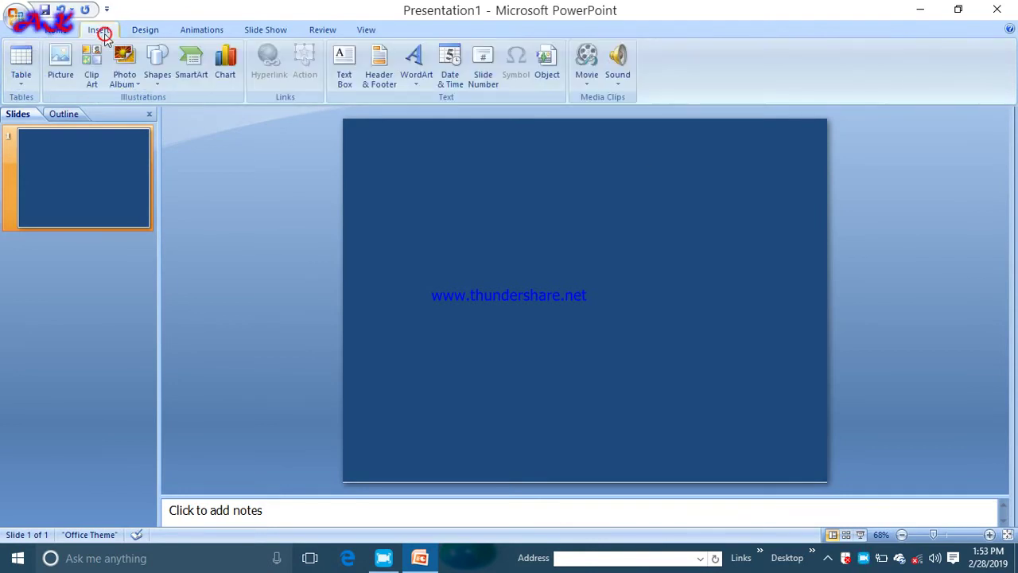
{"action": "left_click", "coordinate": [157, 75]}
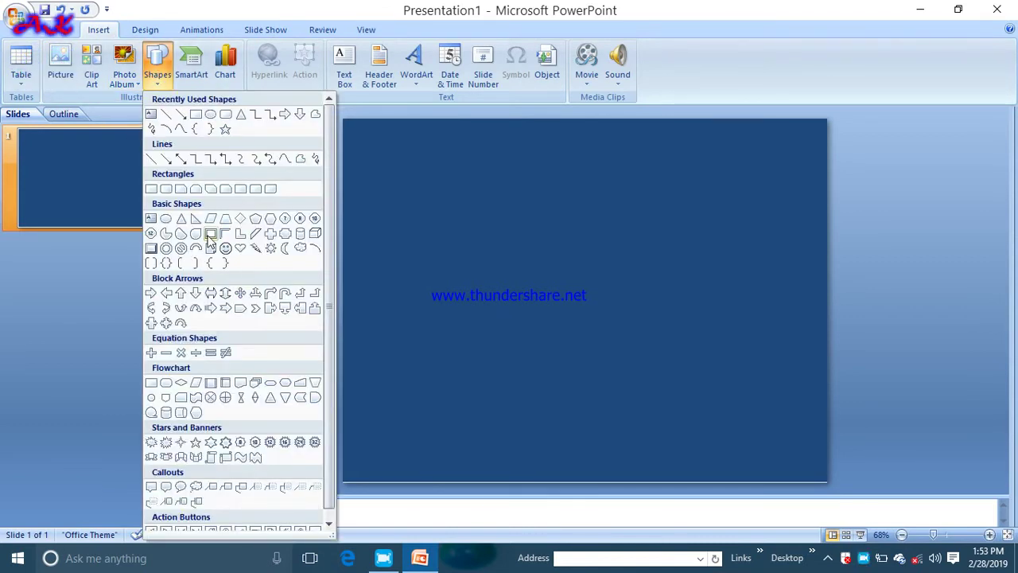
{"action": "left_click", "coordinate": [209, 235]}
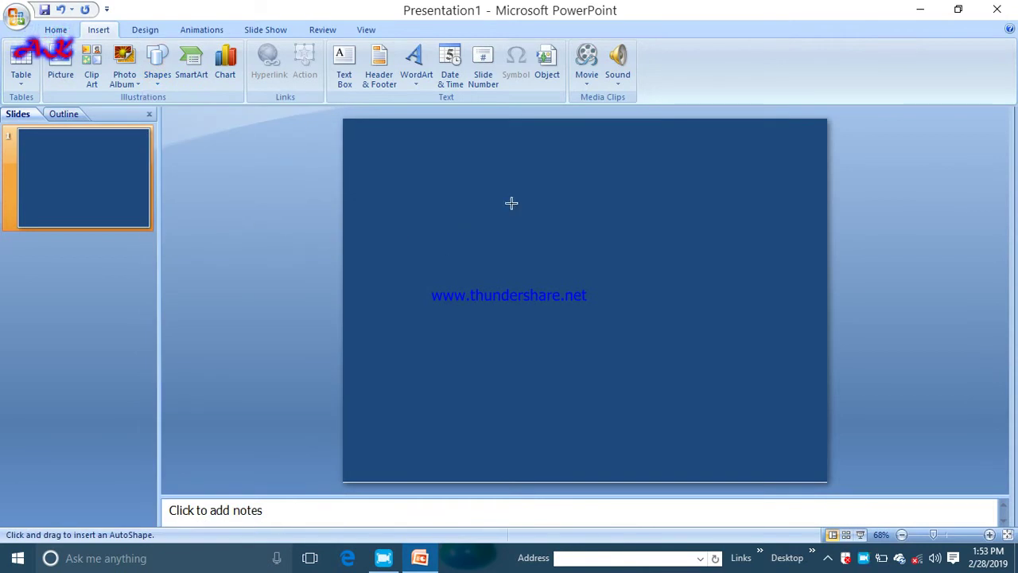
{"action": "left_click_drag", "start_coordinate": [533, 189], "coordinate": [625, 260]}
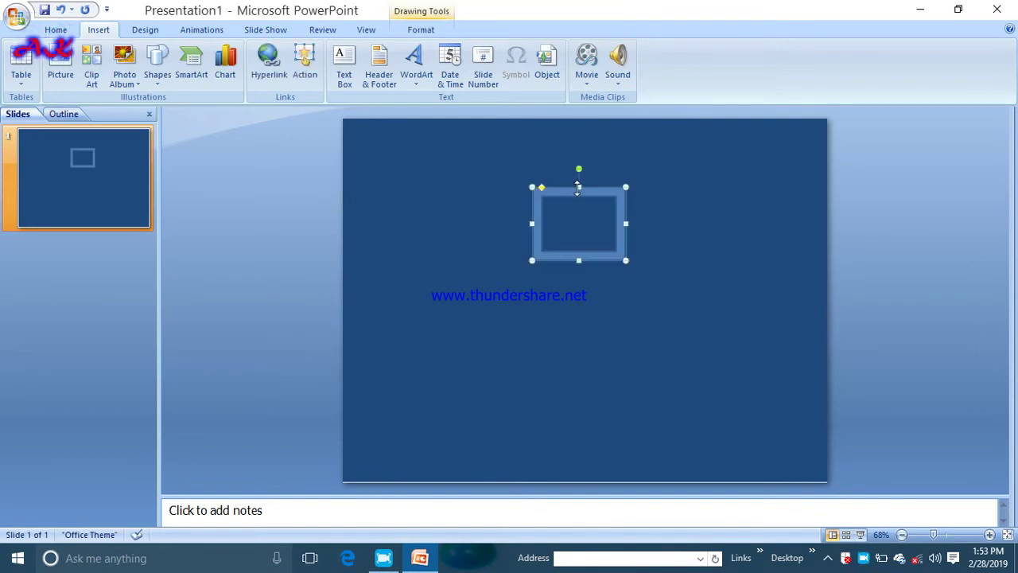
{"action": "left_click_drag", "start_coordinate": [578, 193], "coordinate": [590, 189]}
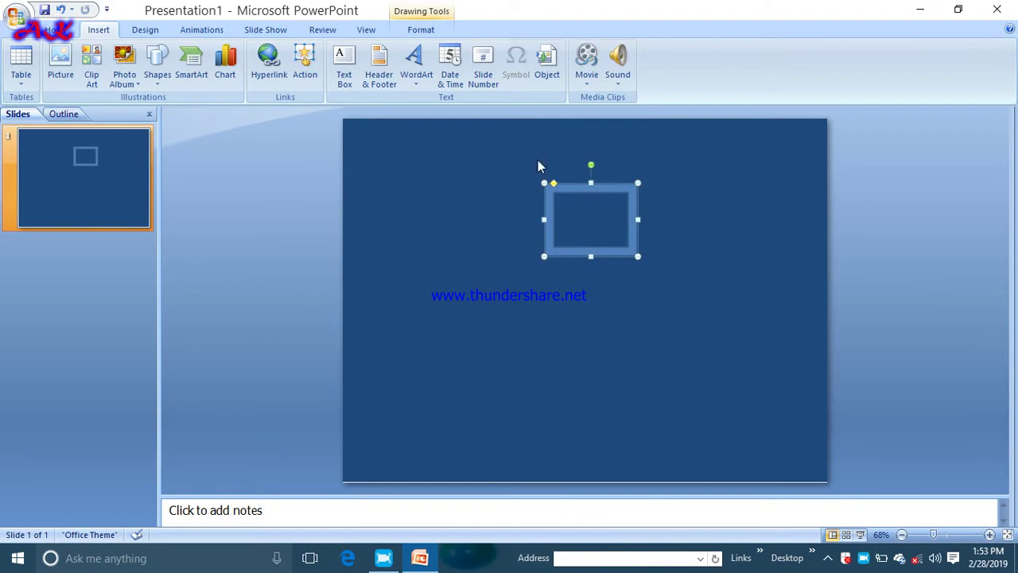
Give the frame a red shape fill and a black outline
{"action": "left_click", "coordinate": [437, 29]}
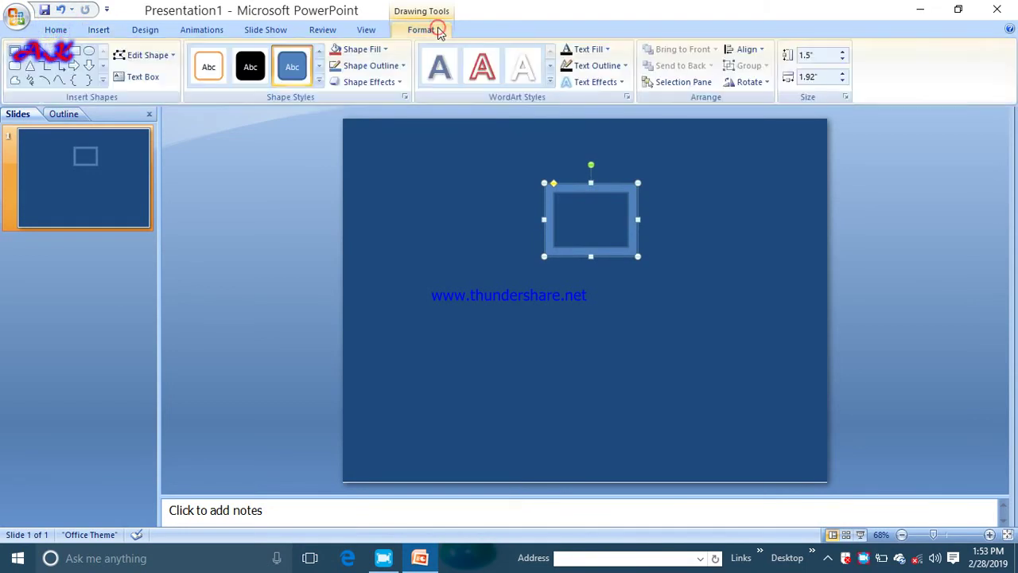
{"action": "left_click", "coordinate": [379, 50]}
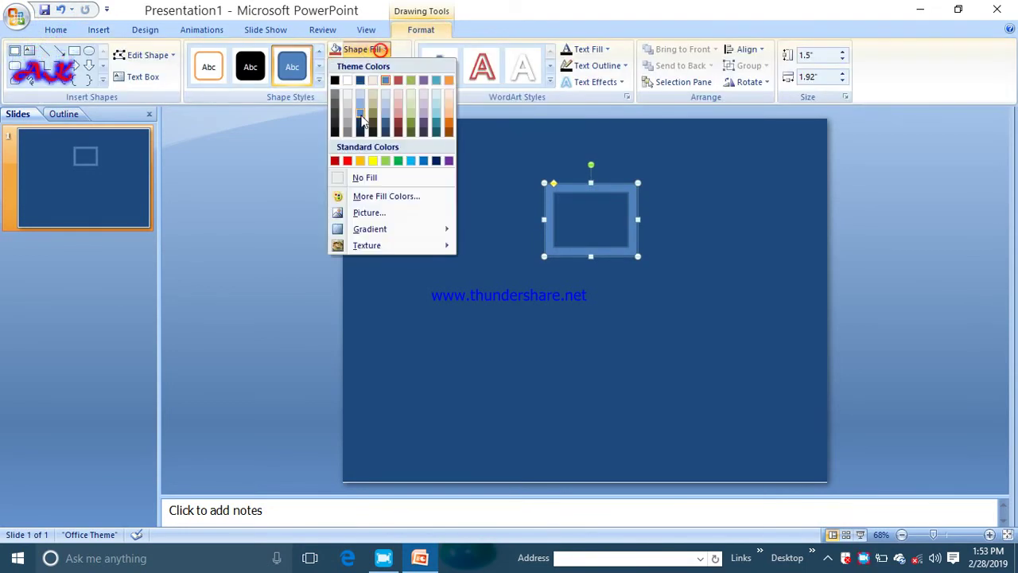
{"action": "left_click", "coordinate": [348, 162]}
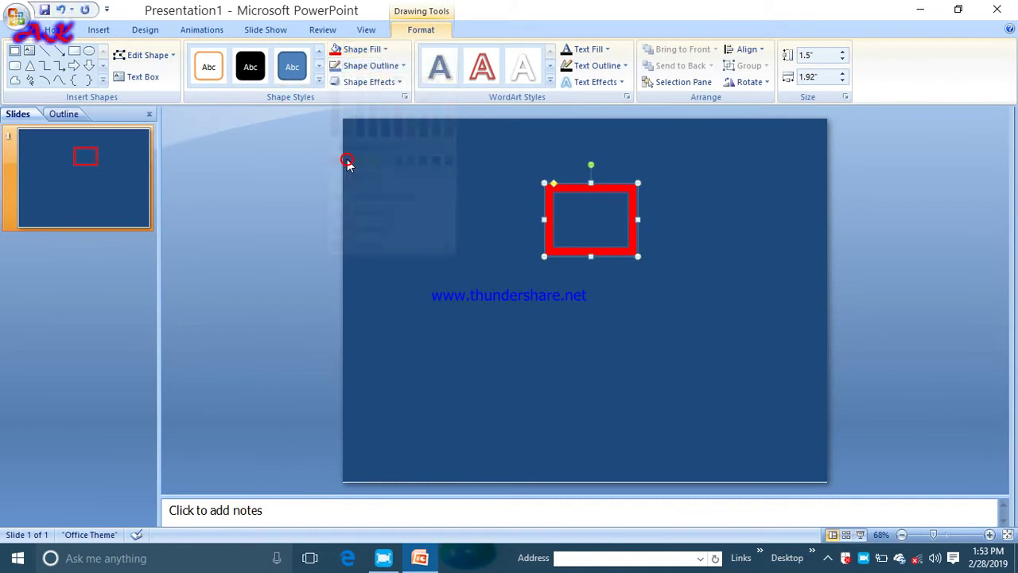
{"action": "left_click", "coordinate": [398, 67]}
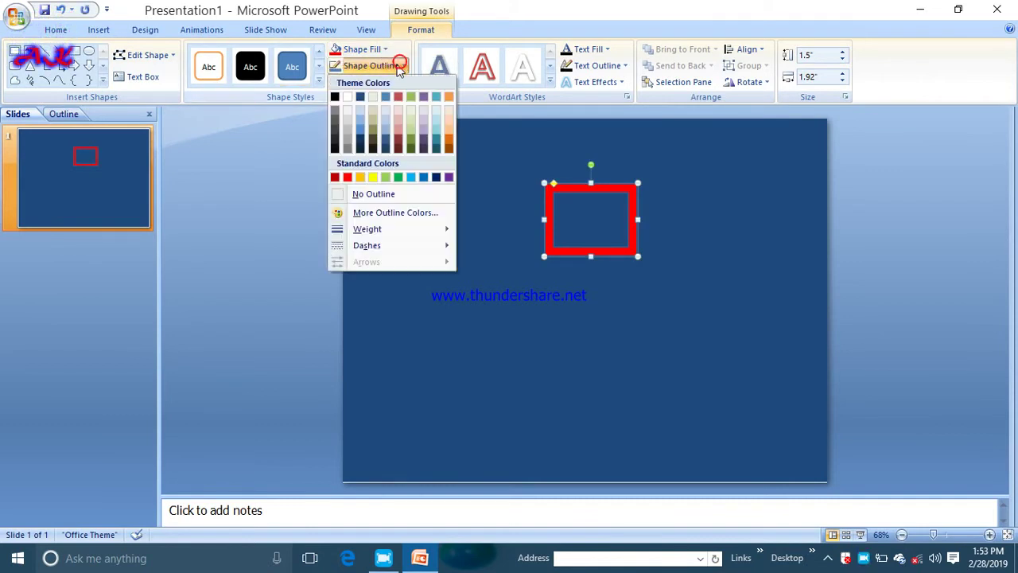
{"action": "left_click", "coordinate": [335, 97]}
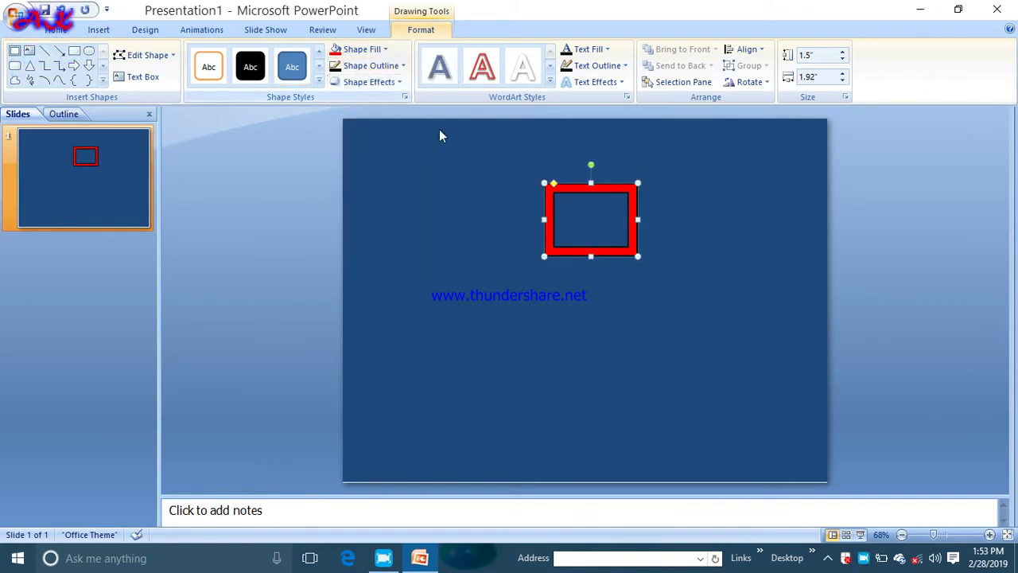
{"action": "left_click", "coordinate": [98, 30]}
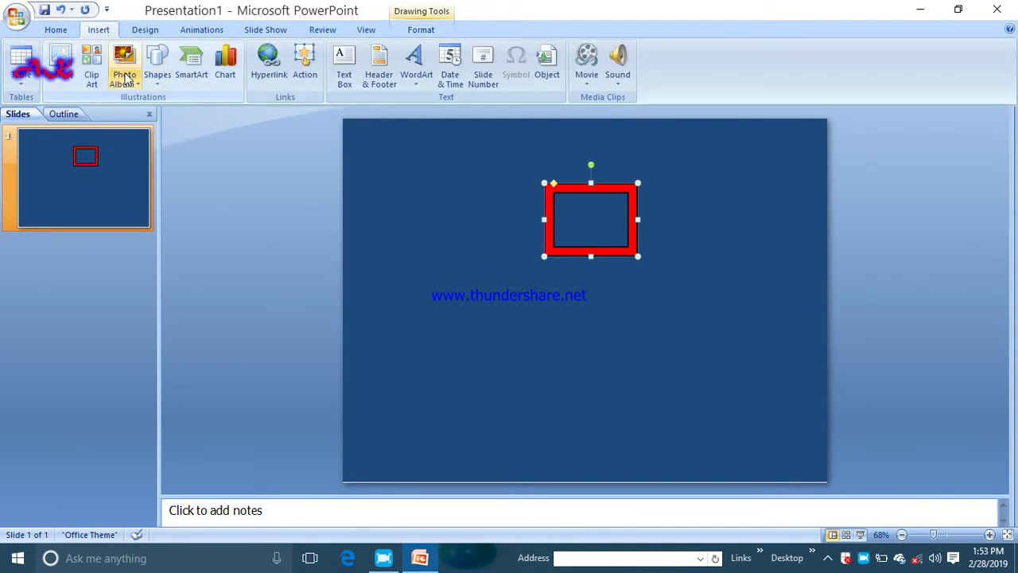
Search all clip art and insert the lakeside house picture onto the slide
{"action": "left_click", "coordinate": [92, 74]}
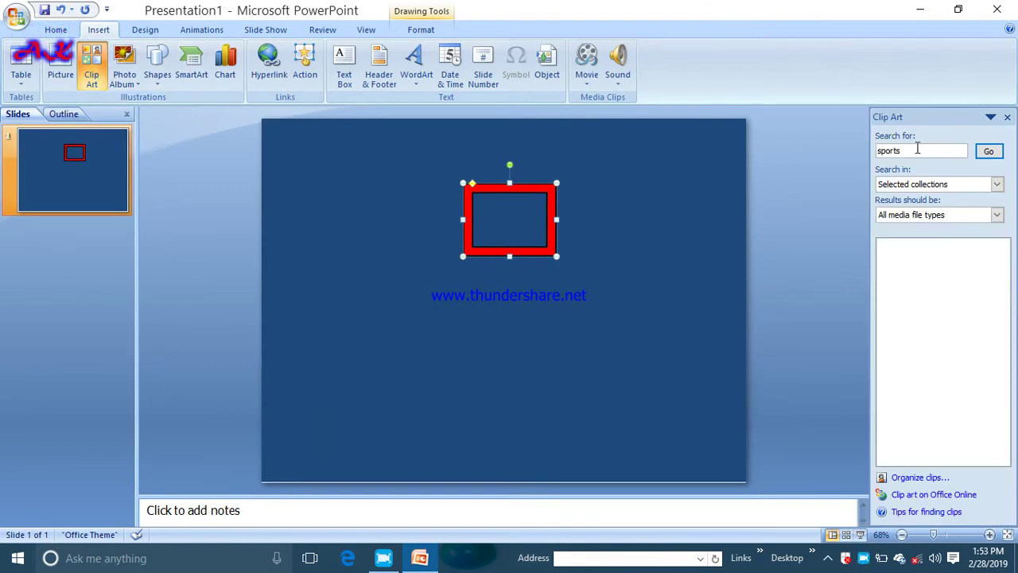
{"action": "left_click", "coordinate": [916, 149]}
{"action": "key", "text": "BackSpace"}
{"action": "key", "text": "BackSpace"}
{"action": "key", "text": "BackSpace"}
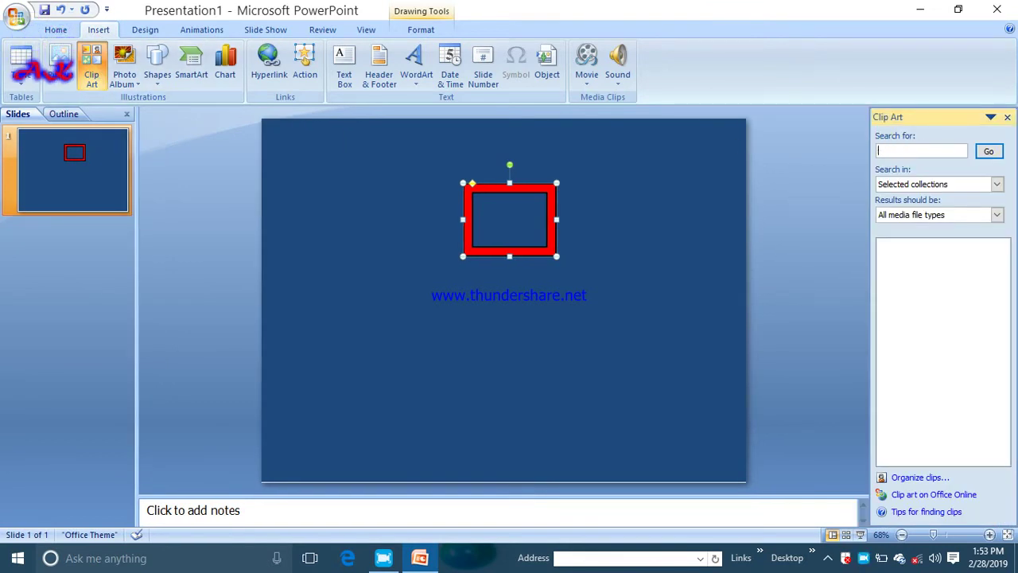
{"action": "left_click", "coordinate": [985, 153]}
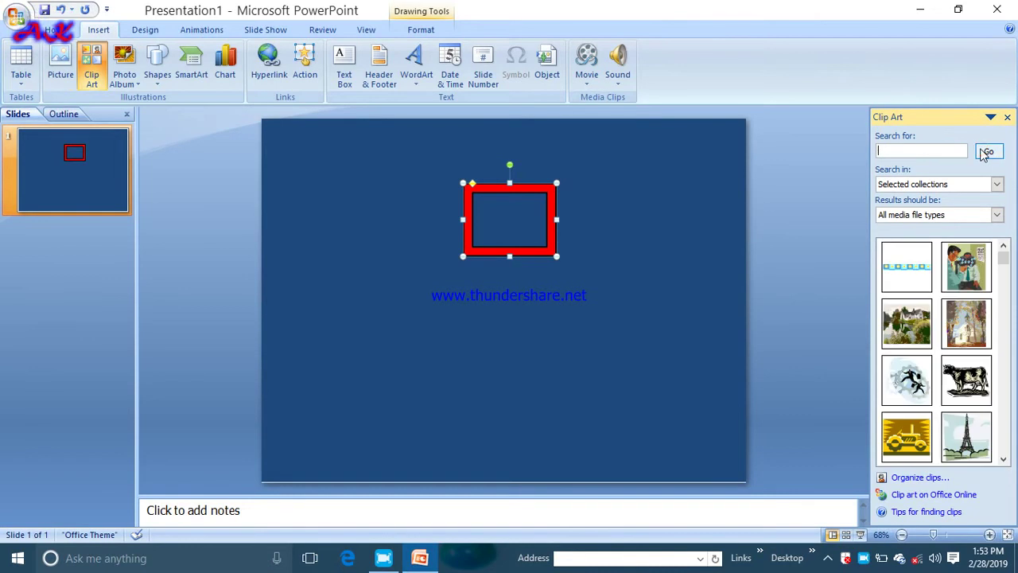
{"action": "left_click", "coordinate": [922, 318]}
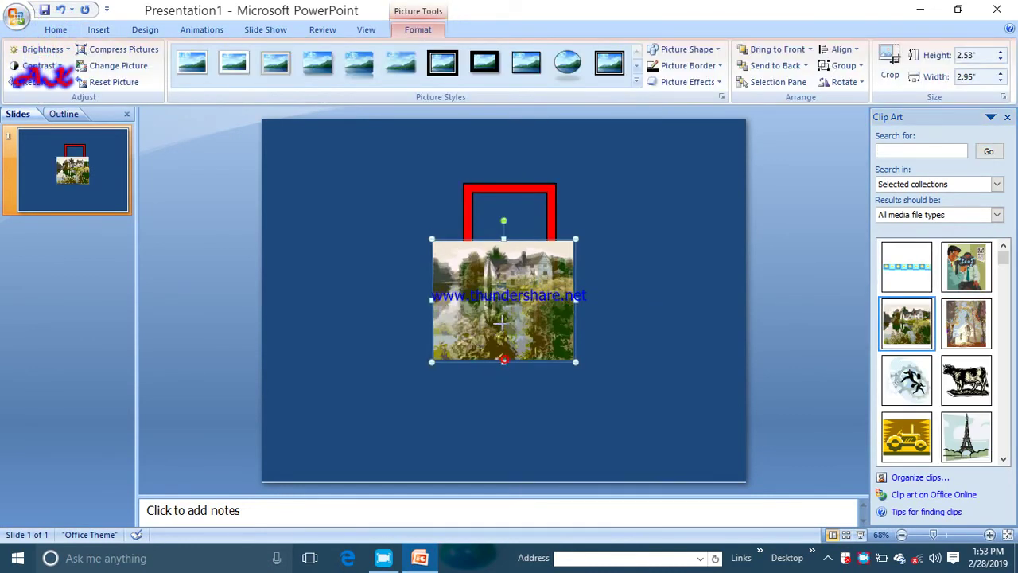
Resize the picture to about 1.58" by 1.17" and fit it inside the red frame
{"action": "left_click_drag", "start_coordinate": [503, 362], "coordinate": [503, 320]}
{"action": "left_click_drag", "start_coordinate": [575, 279], "coordinate": [520, 279]}
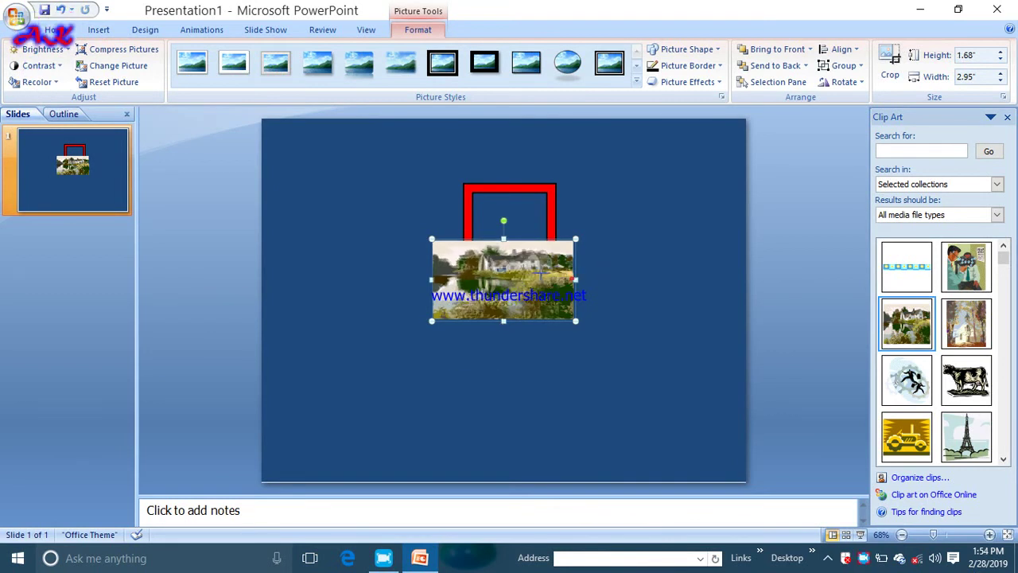
{"action": "mouse_move", "coordinate": [477, 321]}
{"action": "left_mouse_down"}
{"action": "mouse_move", "coordinate": [495, 250]}
{"action": "mouse_move", "coordinate": [516, 228]}
{"action": "mouse_move", "coordinate": [511, 248]}
{"action": "left_mouse_up"}
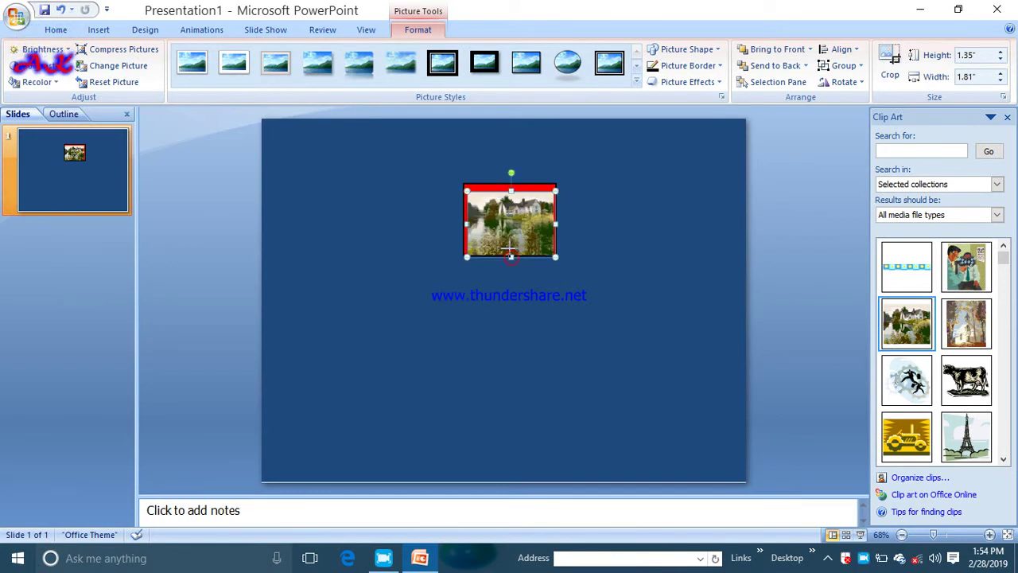
{"action": "left_click_drag", "start_coordinate": [554, 218], "coordinate": [512, 220]}
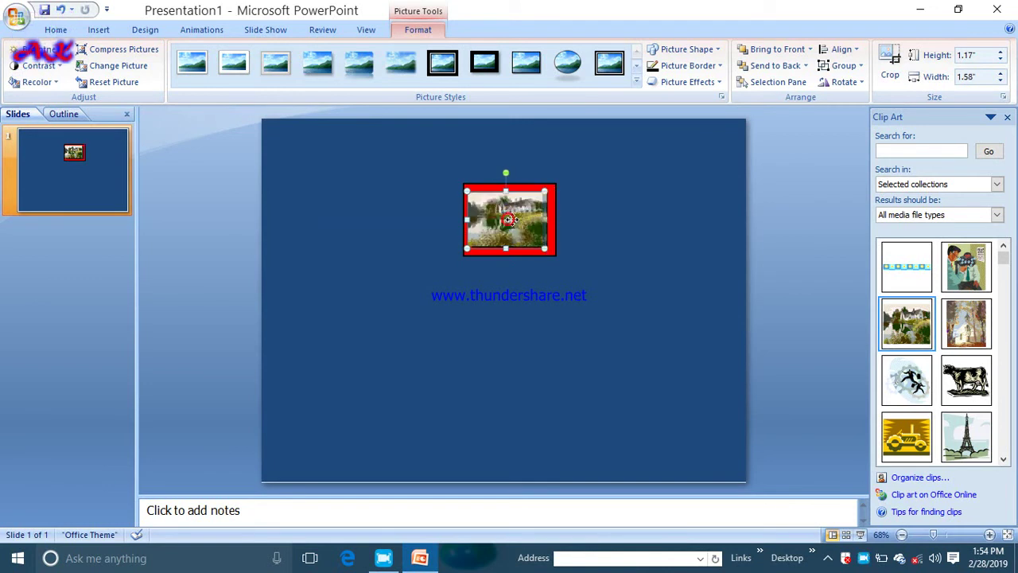
{"action": "left_click", "coordinate": [628, 232]}
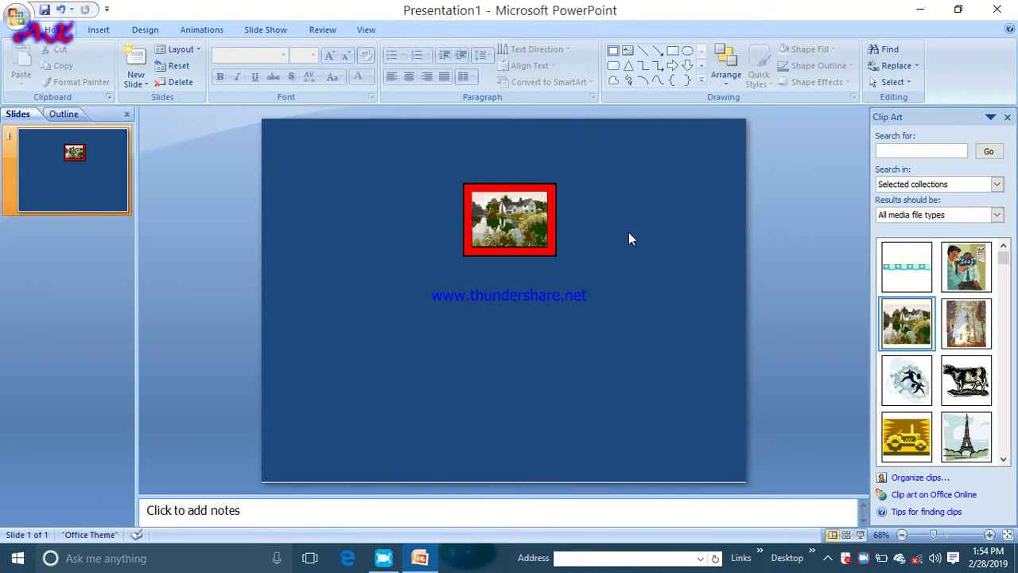
Close the Clip Art pane and choose the Freeform shape
{"action": "left_click", "coordinate": [96, 29]}
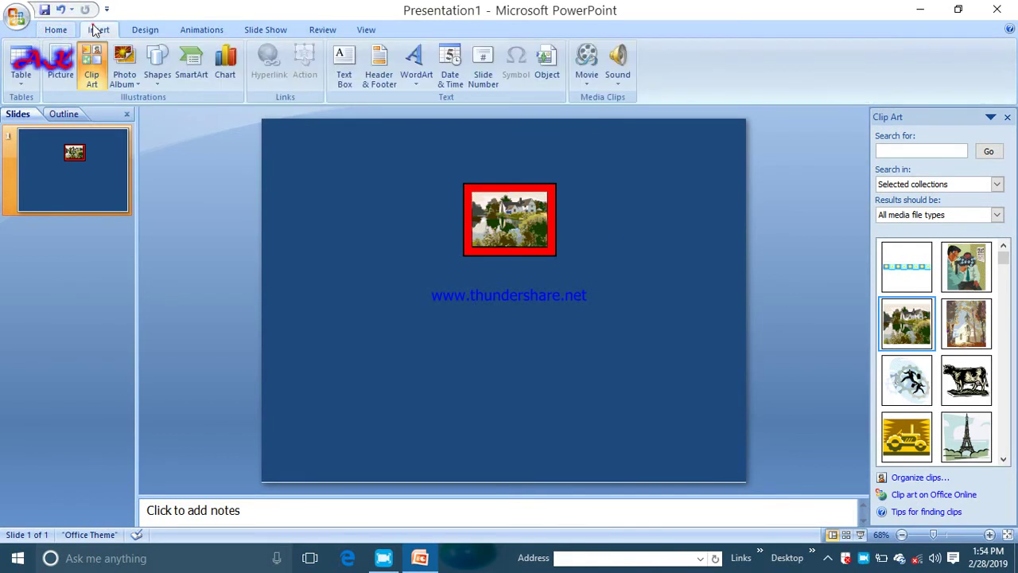
{"action": "left_click", "coordinate": [1007, 117]}
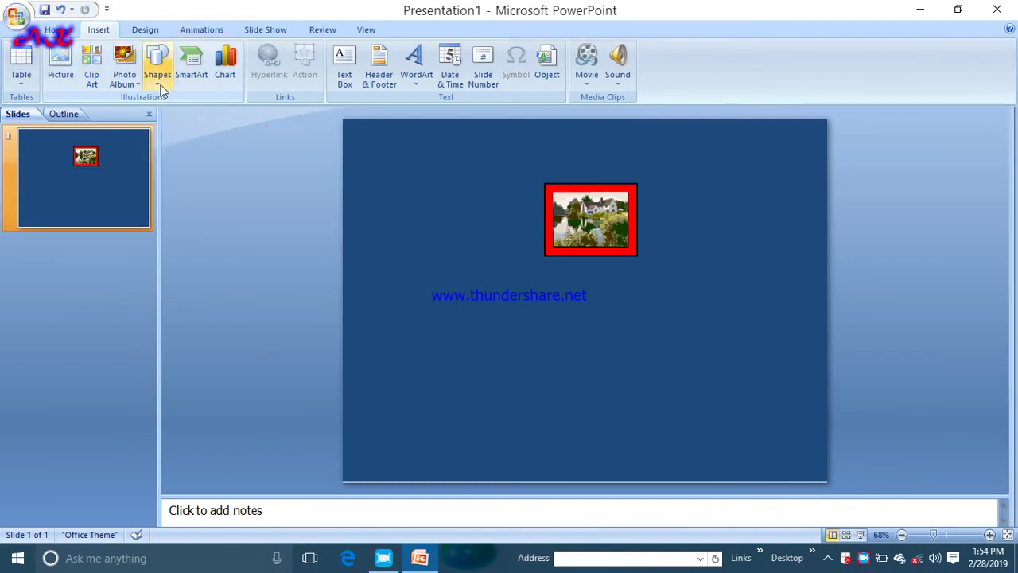
{"action": "left_click", "coordinate": [159, 82]}
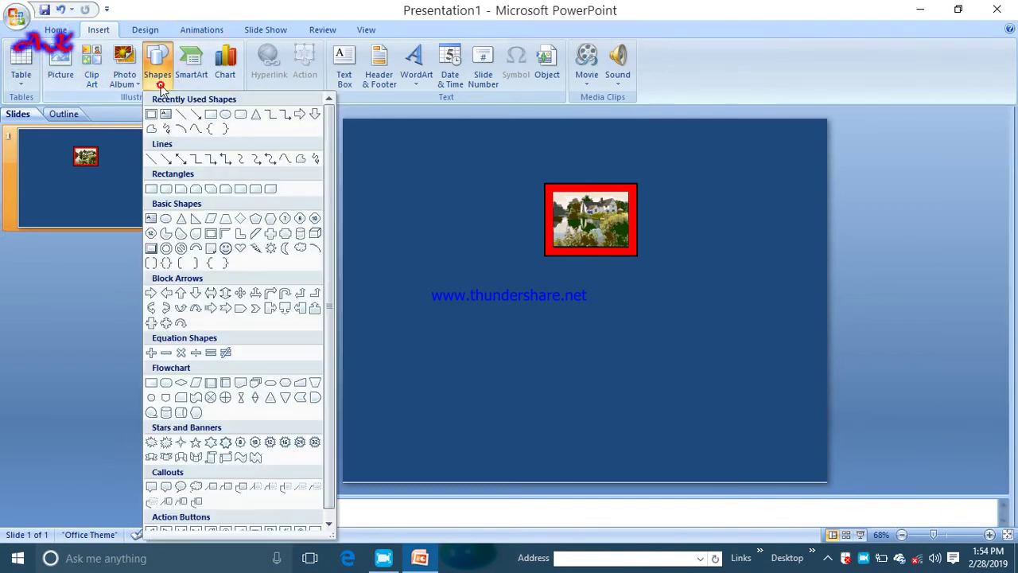
{"action": "left_click", "coordinate": [149, 130]}
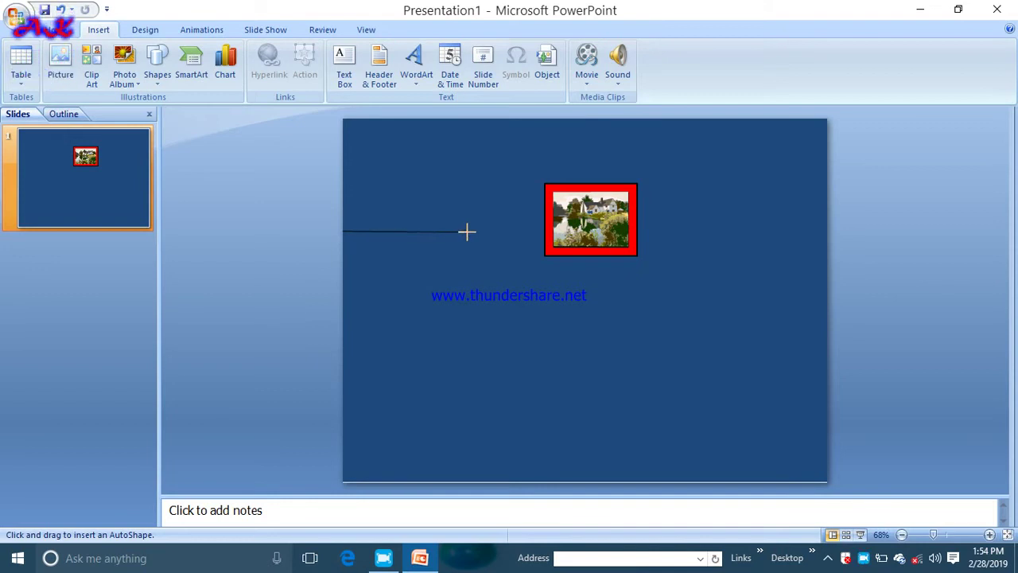
Outline a staircase stepping down to the bottom-right corner, closing it at the start point
{"action": "left_click", "coordinate": [466, 232]}
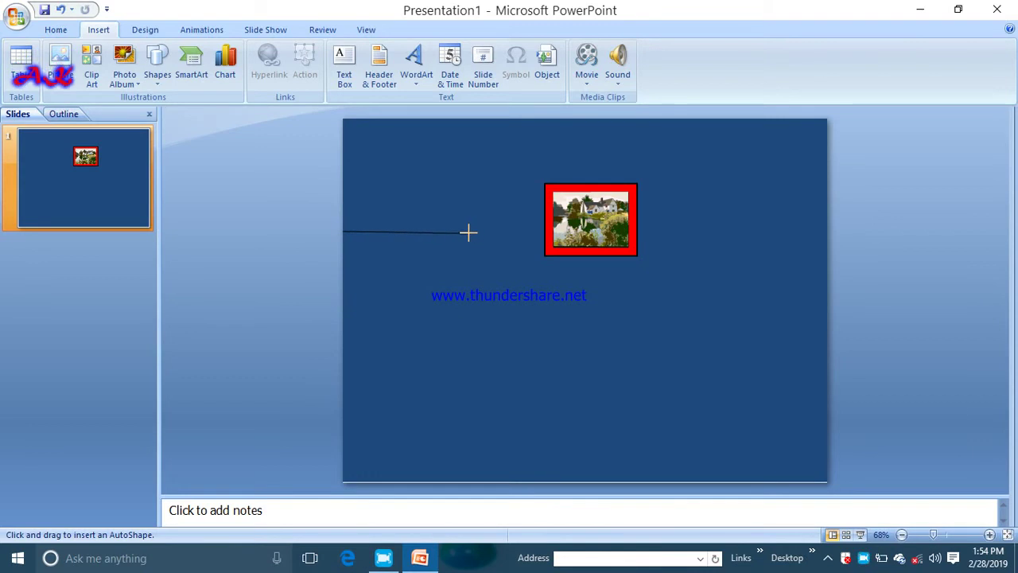
{"action": "left_click", "coordinate": [457, 230]}
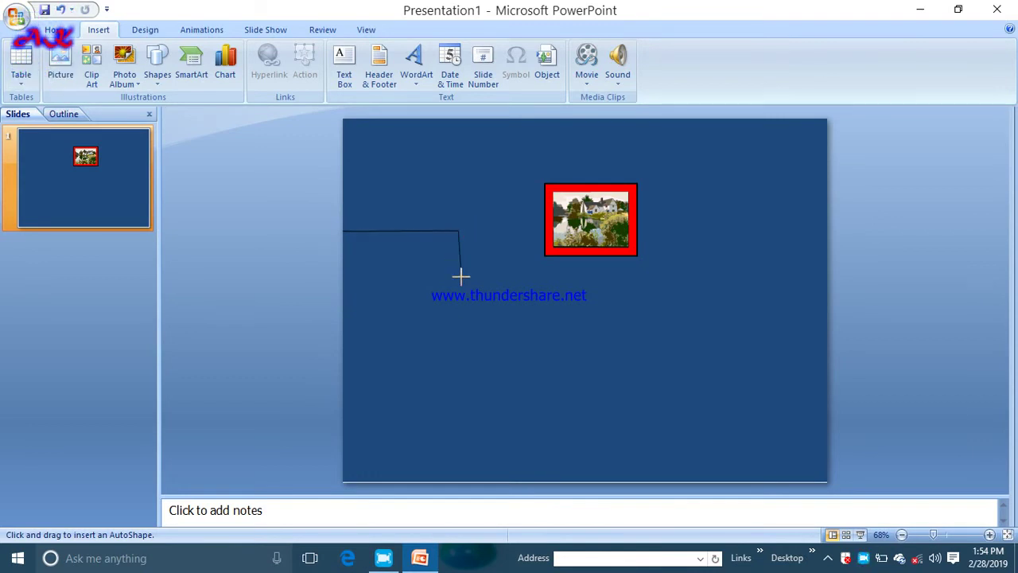
{"action": "left_click", "coordinate": [457, 305]}
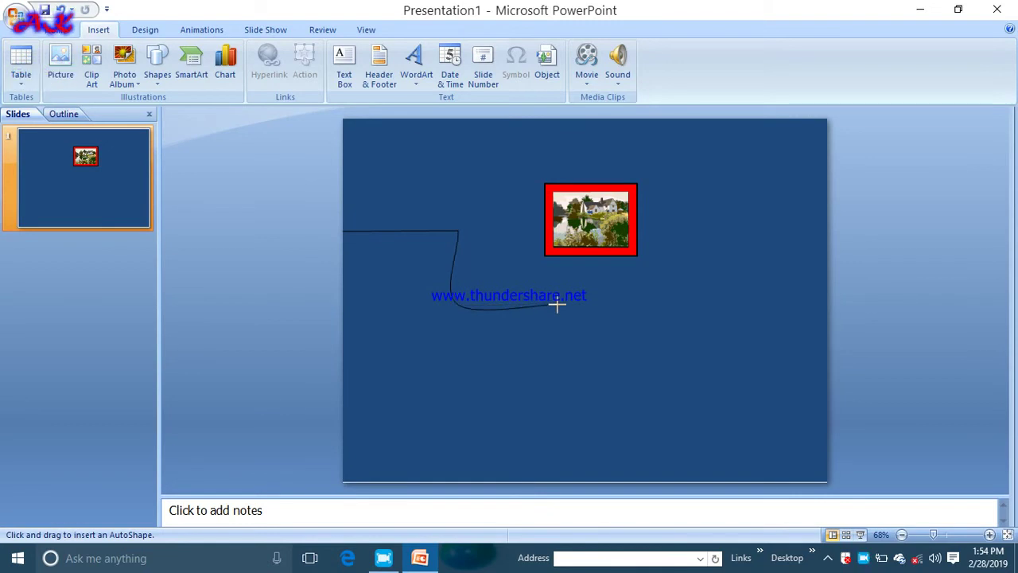
{"action": "key", "text": "BackSpace"}
{"action": "key", "text": "BackSpace"}
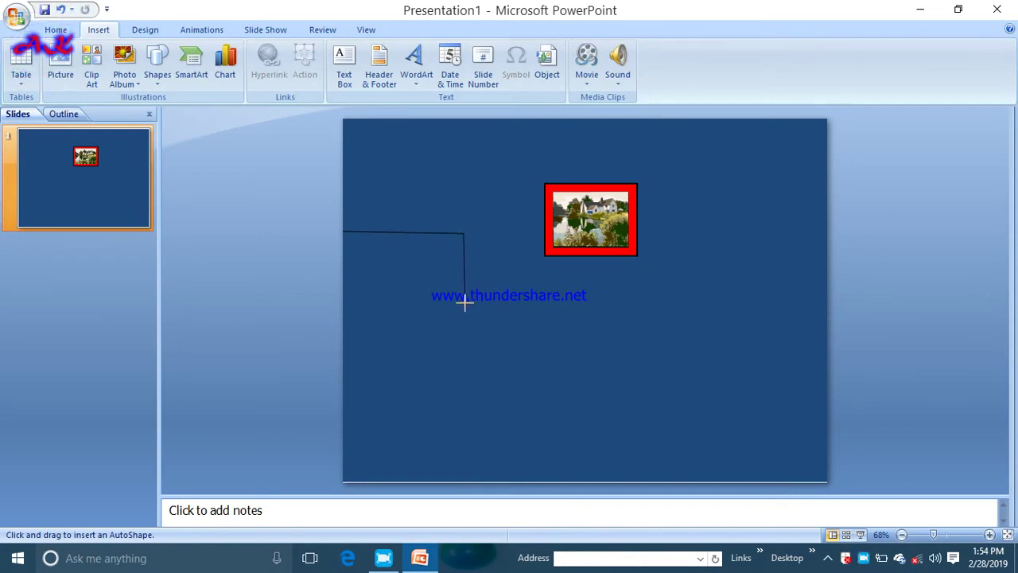
{"action": "left_click", "coordinate": [576, 307]}
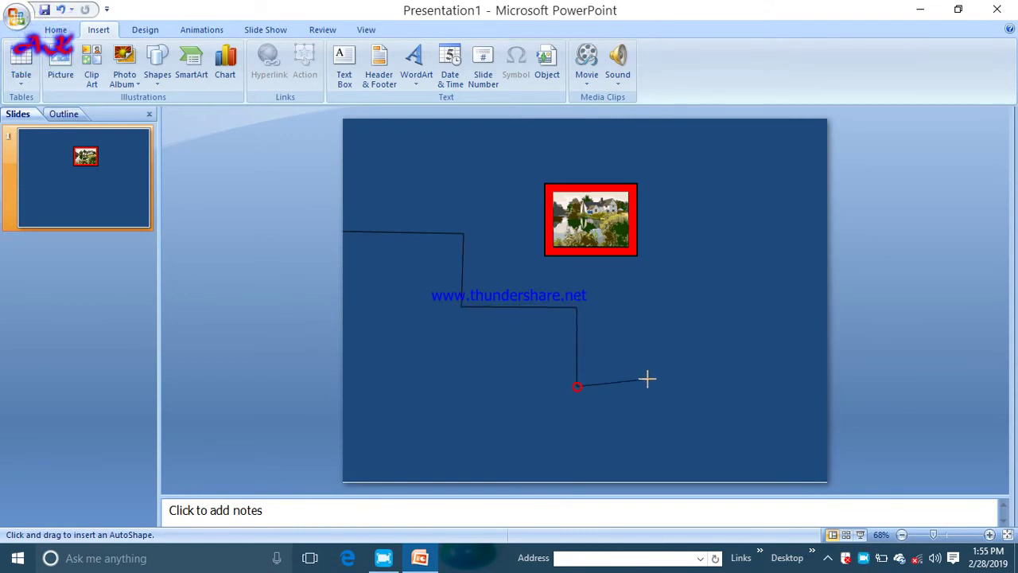
{"action": "left_click", "coordinate": [696, 385]}
{"action": "left_click", "coordinate": [697, 438]}
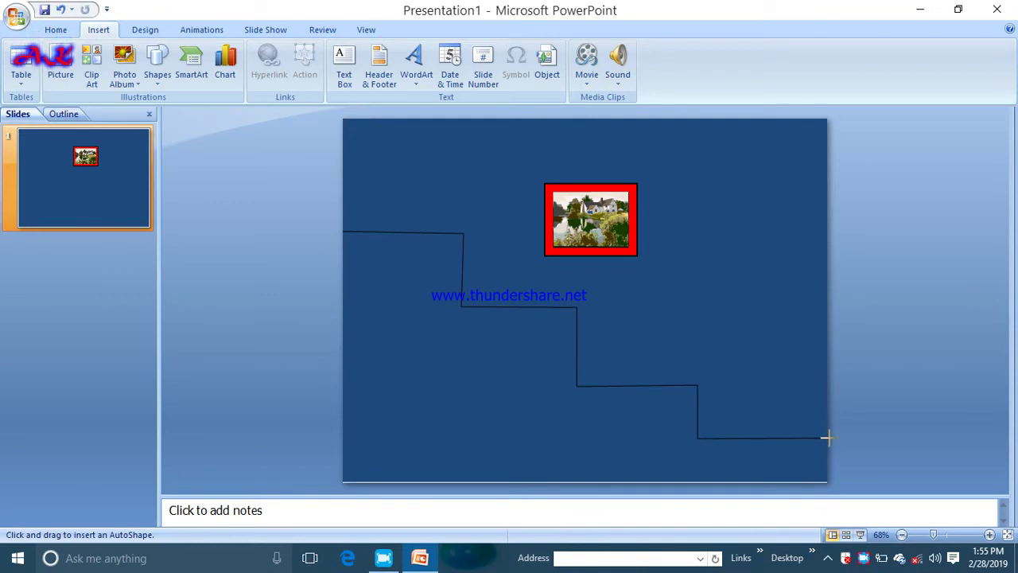
{"action": "left_click", "coordinate": [824, 477]}
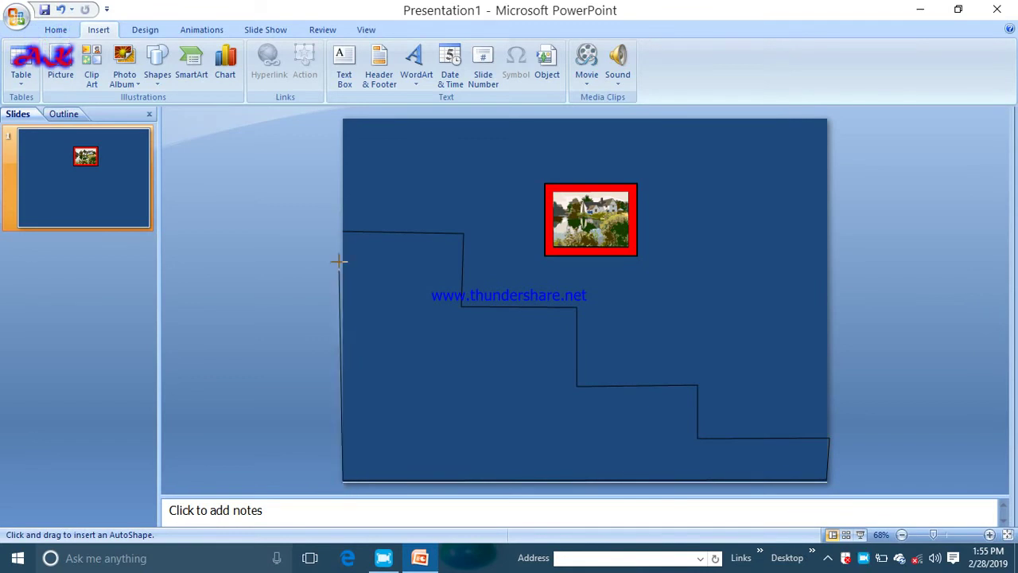
{"action": "left_click", "coordinate": [343, 233]}
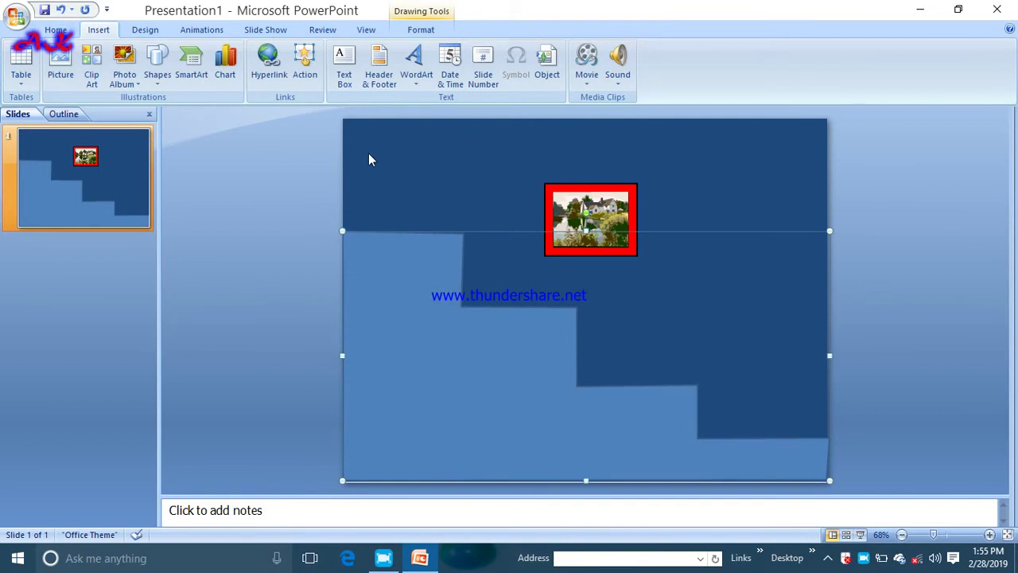
Open the staircase's 3-D Rotation Options from Shape Effects in the Format Shape dialog
{"action": "left_click", "coordinate": [421, 30]}
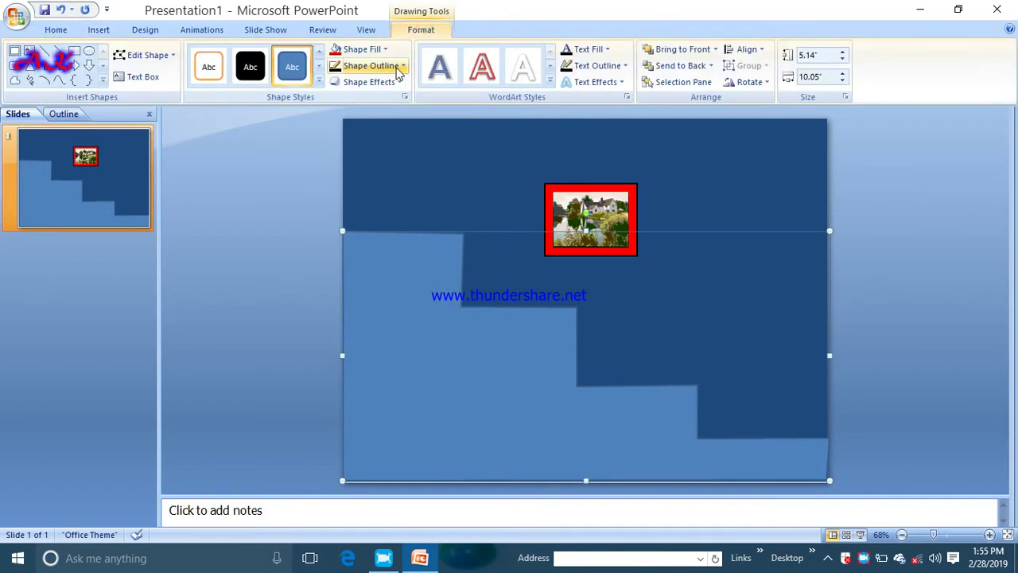
{"action": "left_click", "coordinate": [397, 83]}
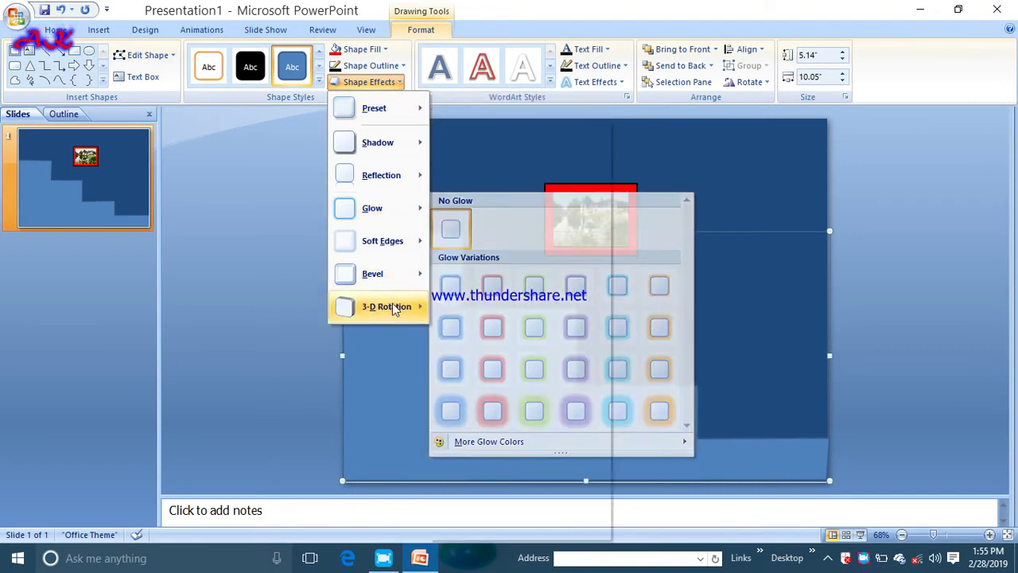
{"action": "mouse_move", "coordinate": [394, 309]}
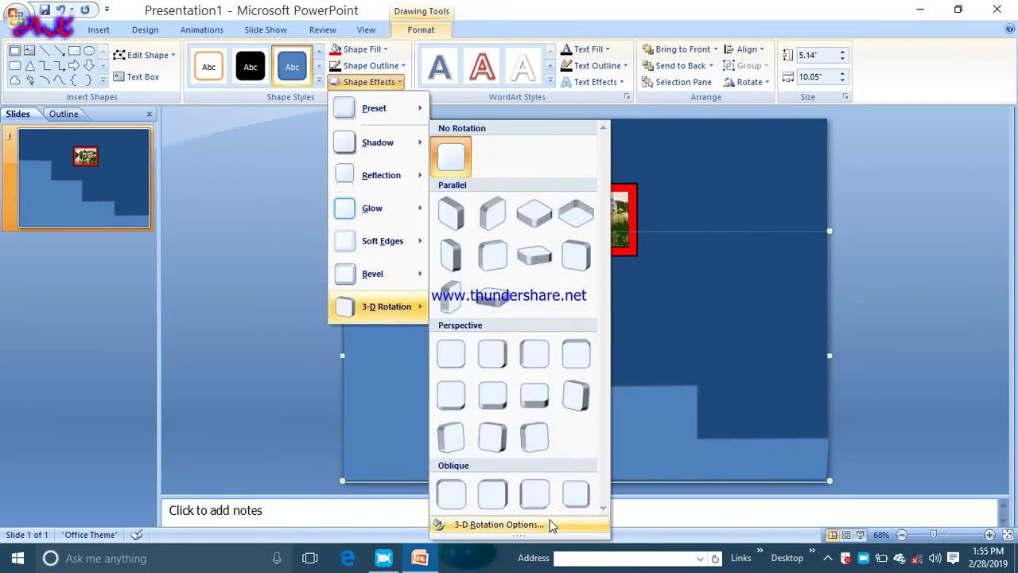
{"action": "left_click", "coordinate": [550, 524]}
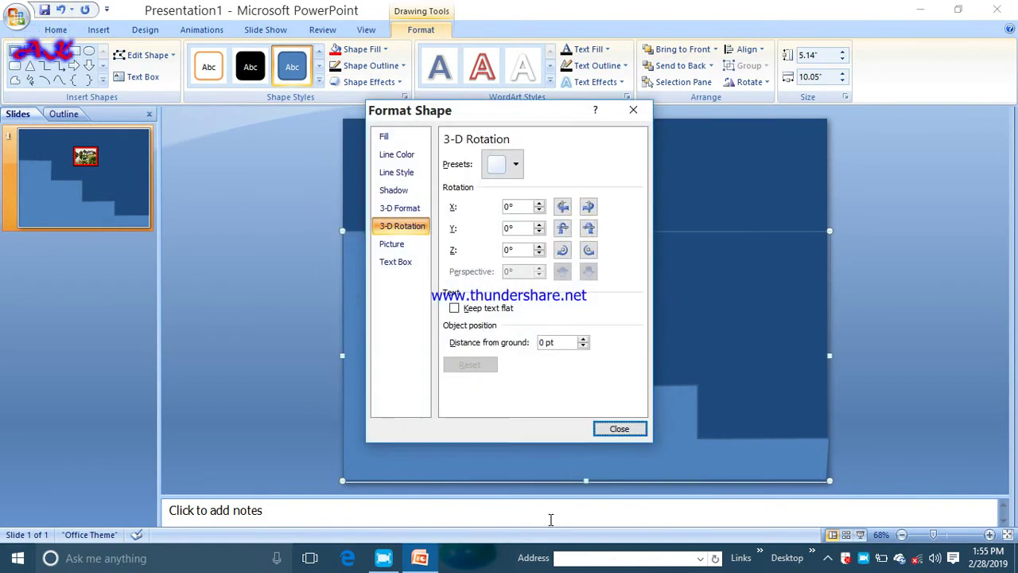
Give the staircase a 36 x 36 pt top bevel, Metal material and Harsh lighting
{"action": "left_click", "coordinate": [402, 209]}
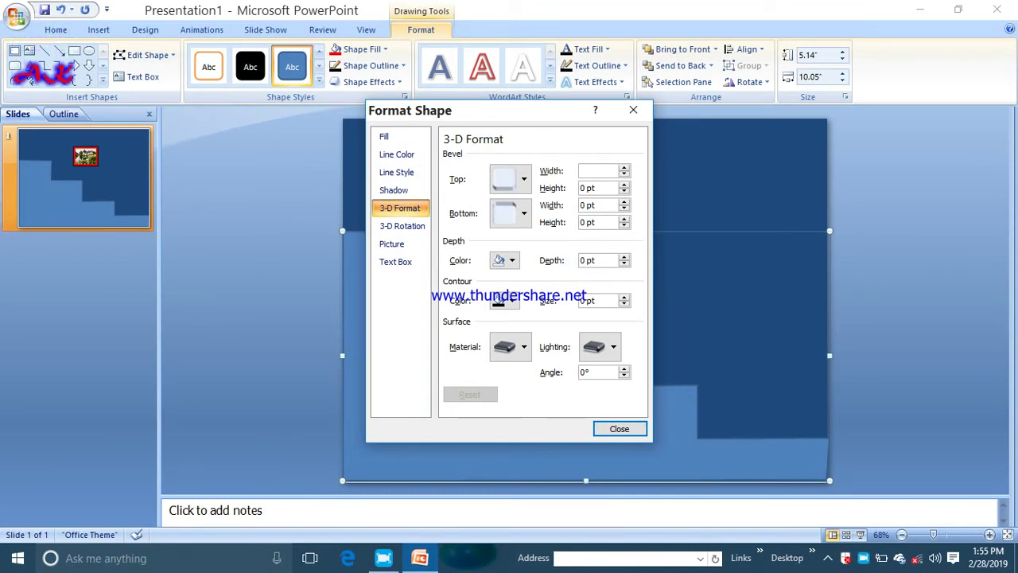
{"action": "type", "text": "36"}
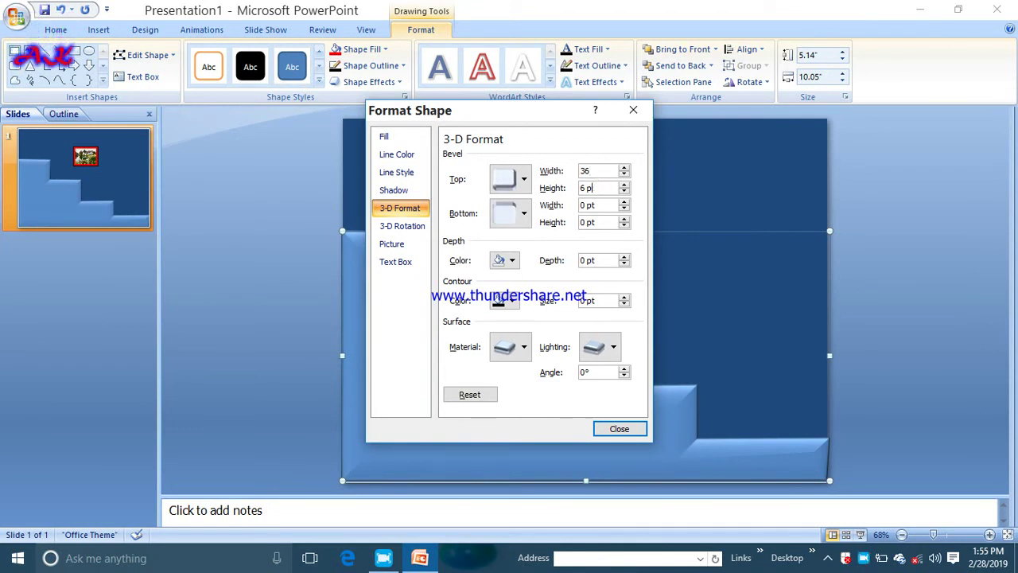
{"action": "type", "text": "36"}
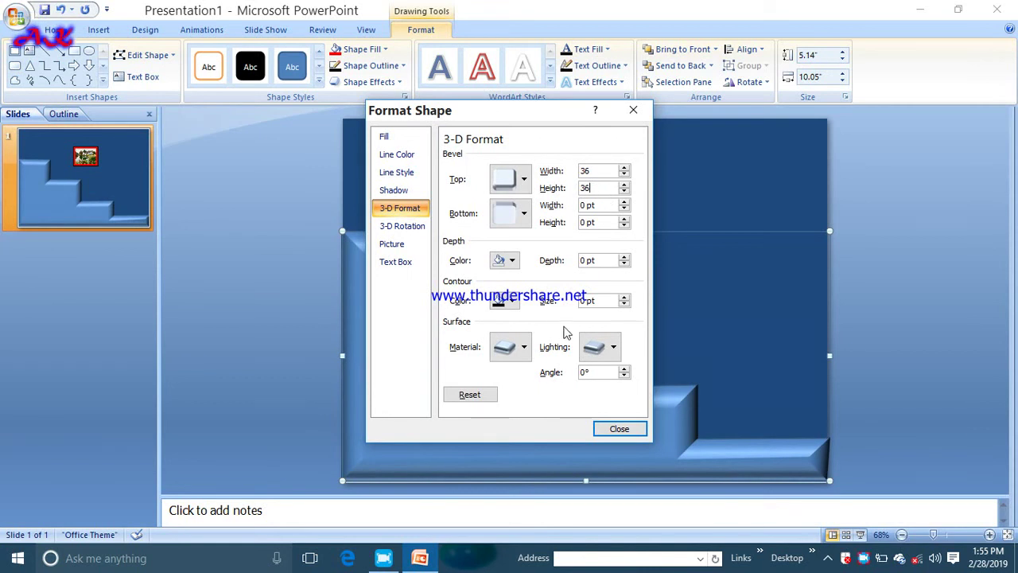
{"action": "left_click", "coordinate": [524, 351]}
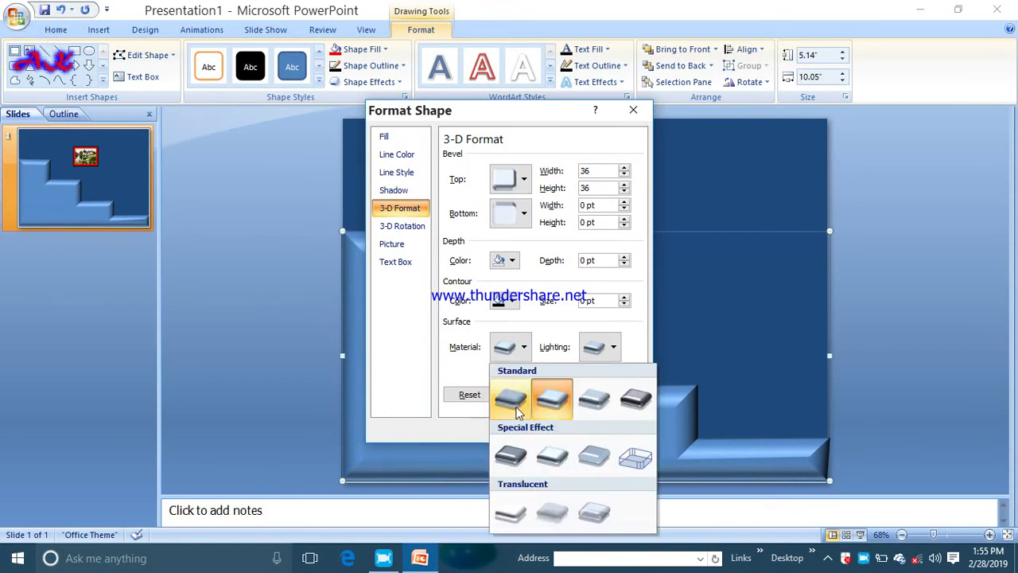
{"action": "left_click", "coordinate": [641, 398]}
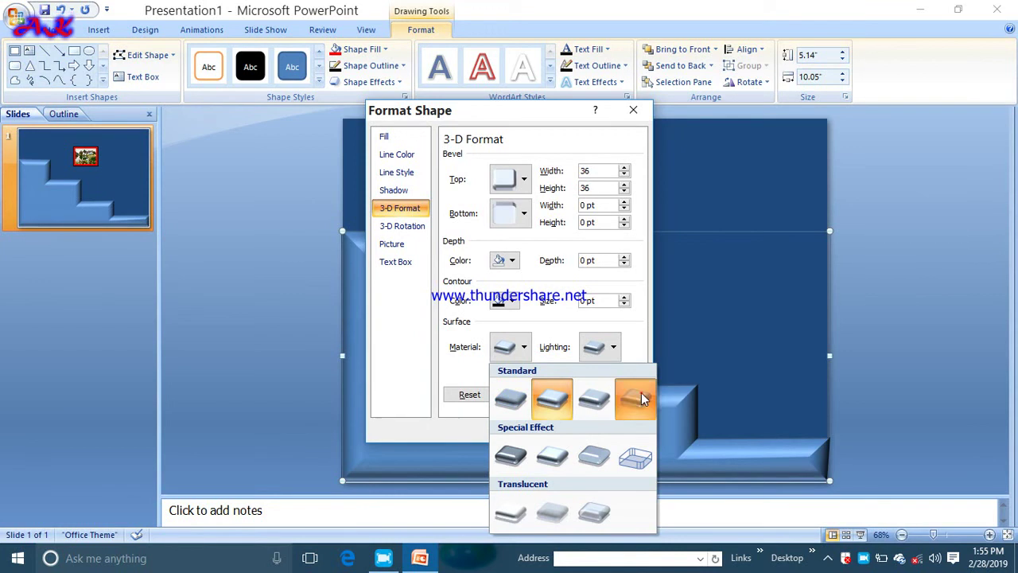
{"action": "left_click", "coordinate": [612, 347]}
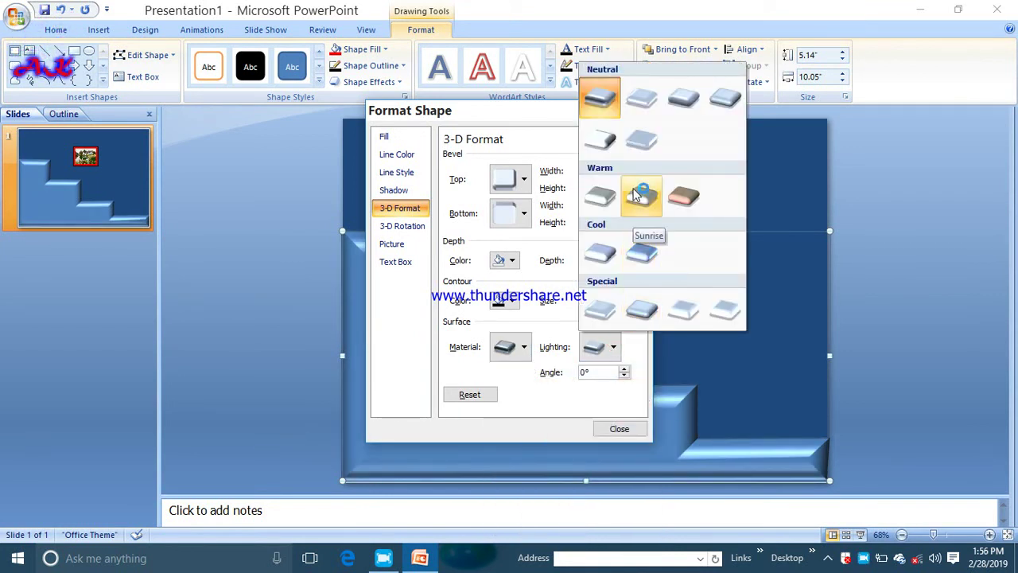
{"action": "left_click", "coordinate": [729, 91]}
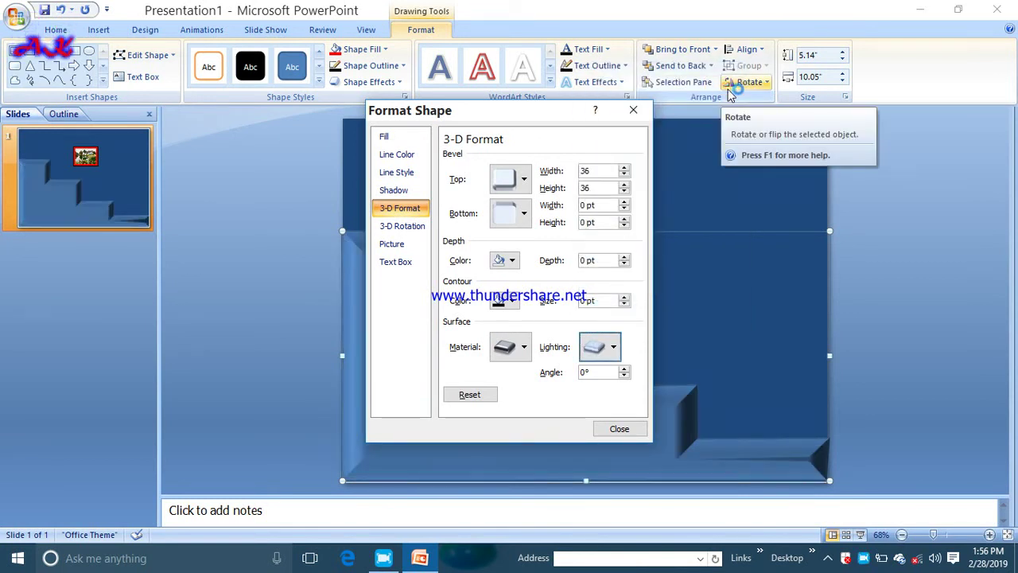
{"action": "left_click", "coordinate": [619, 429]}
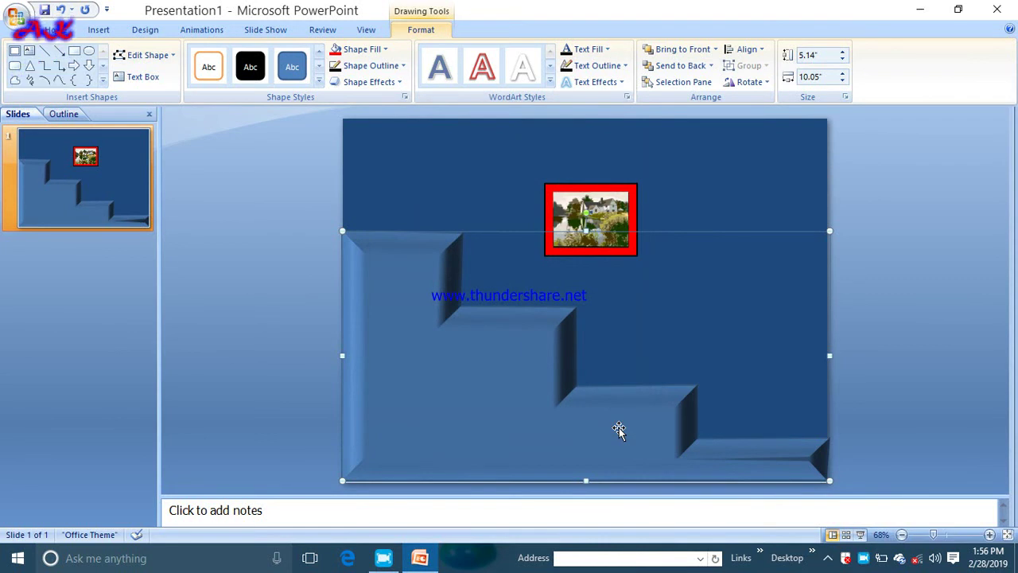
Fill the staircase with the dark wood texture and deselect it
{"action": "left_click", "coordinate": [386, 51]}
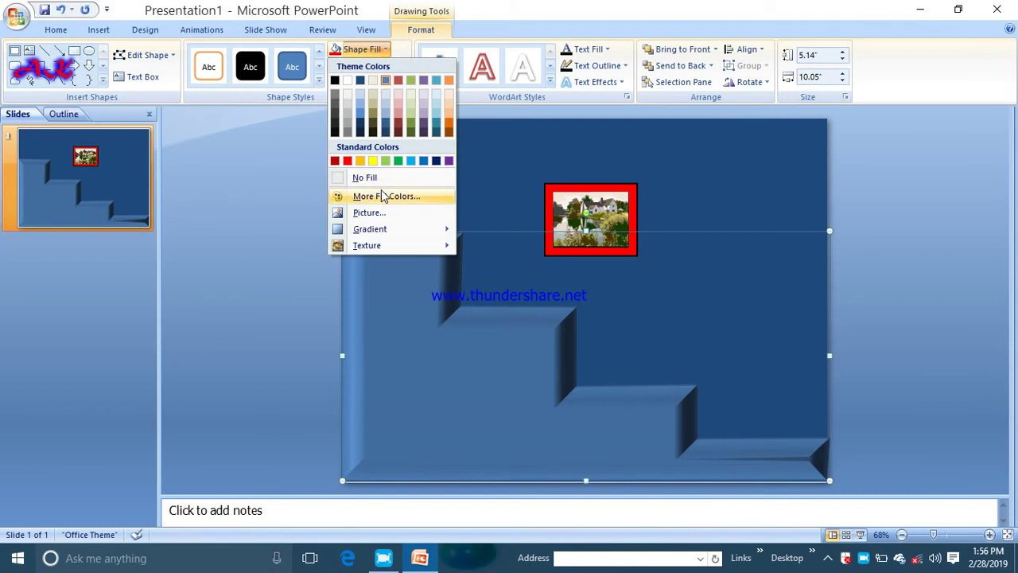
{"action": "mouse_move", "coordinate": [387, 229]}
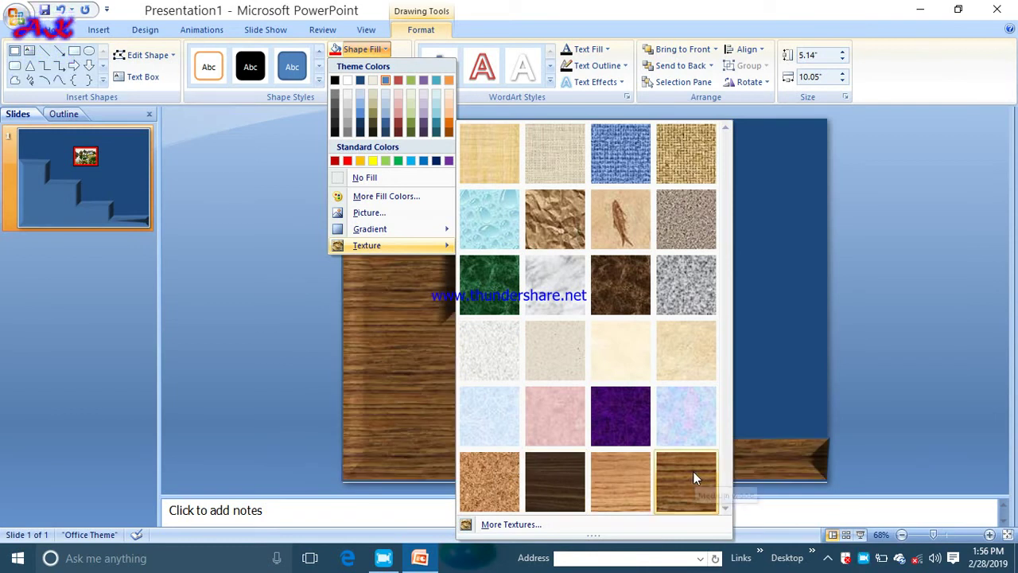
{"action": "left_click", "coordinate": [563, 472]}
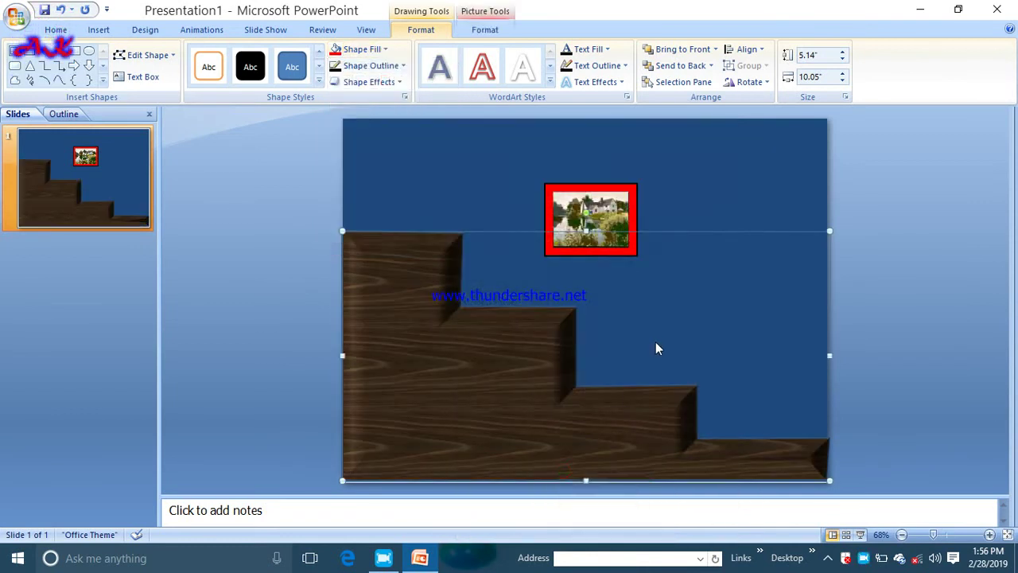
{"action": "left_click", "coordinate": [656, 341]}
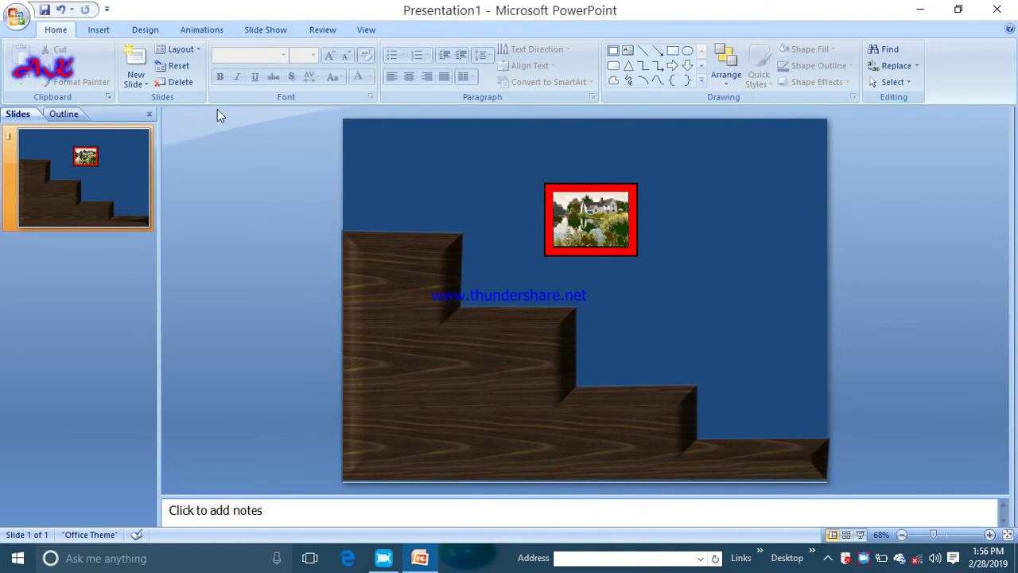
{"action": "left_click", "coordinate": [101, 31]}
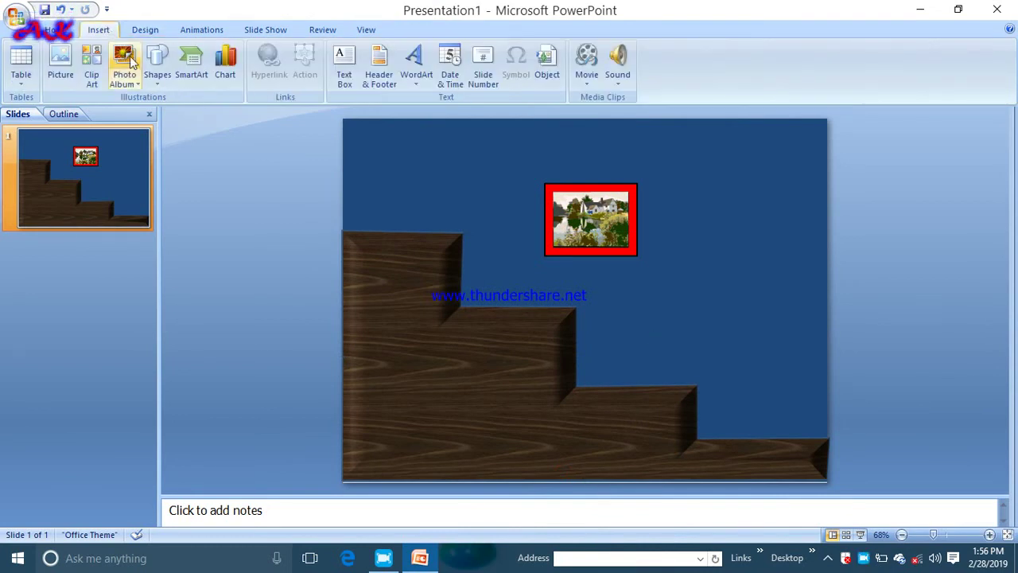
Search the clip art collection for 'sports'
{"action": "left_click", "coordinate": [92, 63]}
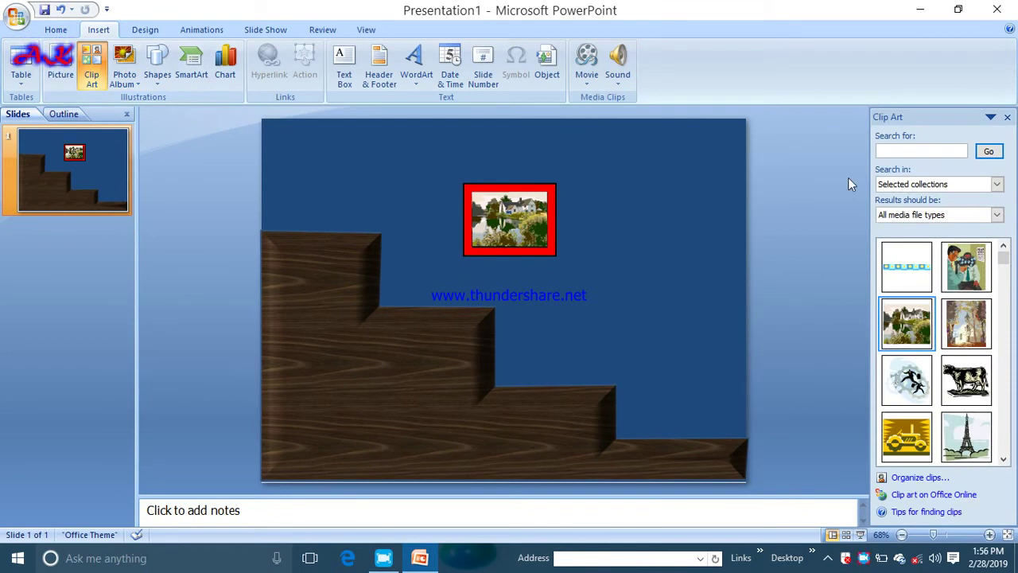
{"action": "left_click", "coordinate": [911, 151]}
{"action": "type", "text": "sports"}
{"action": "key", "text": "Return"}
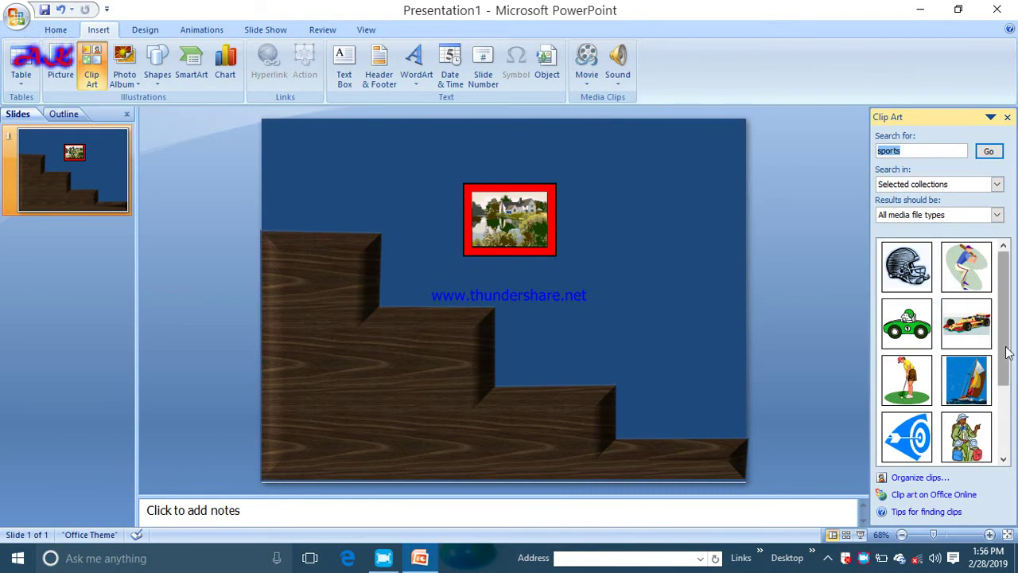
Insert the soccer ball clip and place it on the top step of the staircase
{"action": "scroll", "coordinate": [987, 390], "scroll_direction": "down", "scroll_amount": 3}
{"action": "left_click", "coordinate": [966, 380]}
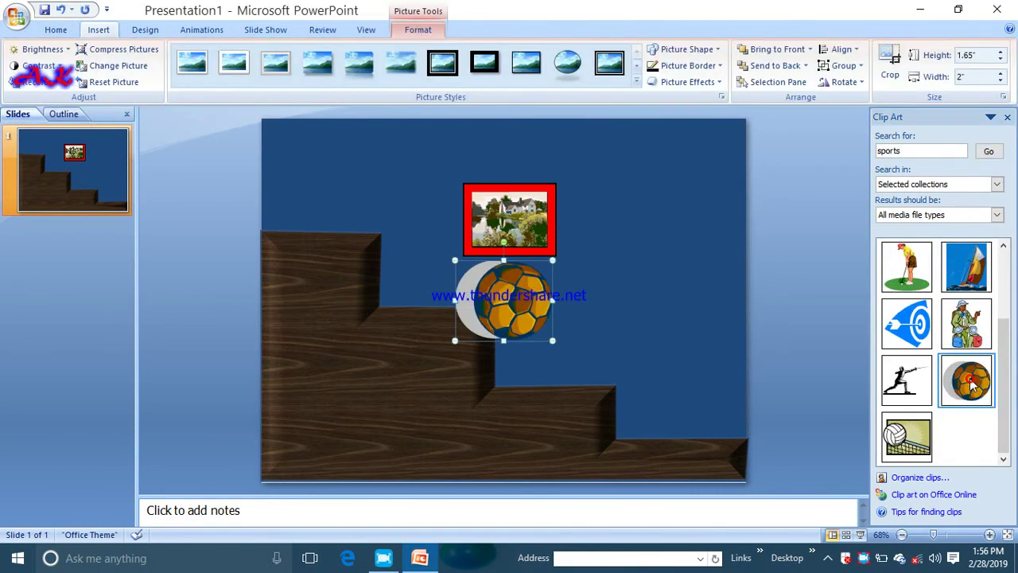
{"action": "left_click_drag", "start_coordinate": [530, 302], "coordinate": [325, 196]}
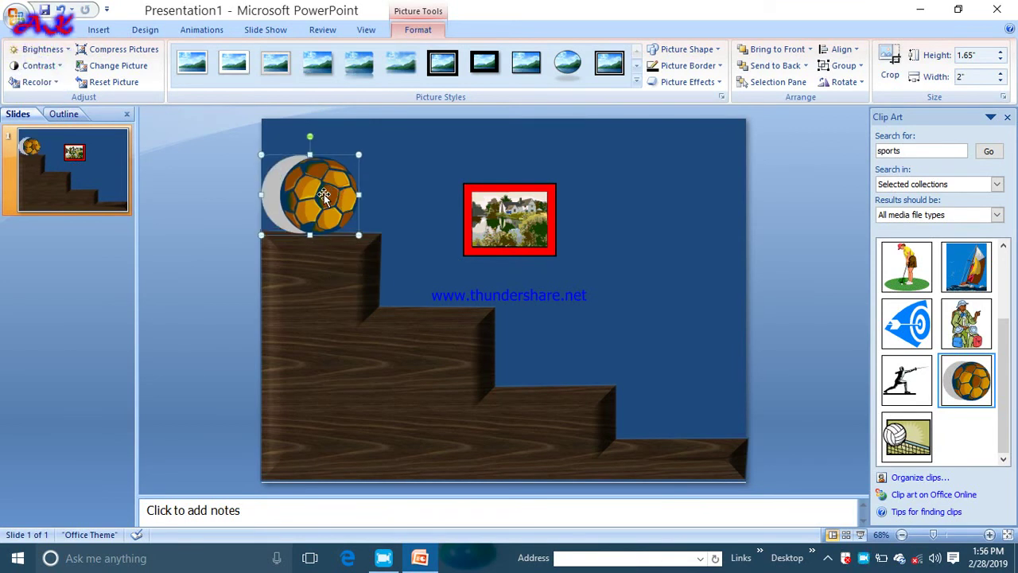
Ungroup the soccer ball clip art and delete the grey crescent behind it
{"action": "right_click", "coordinate": [323, 195]}
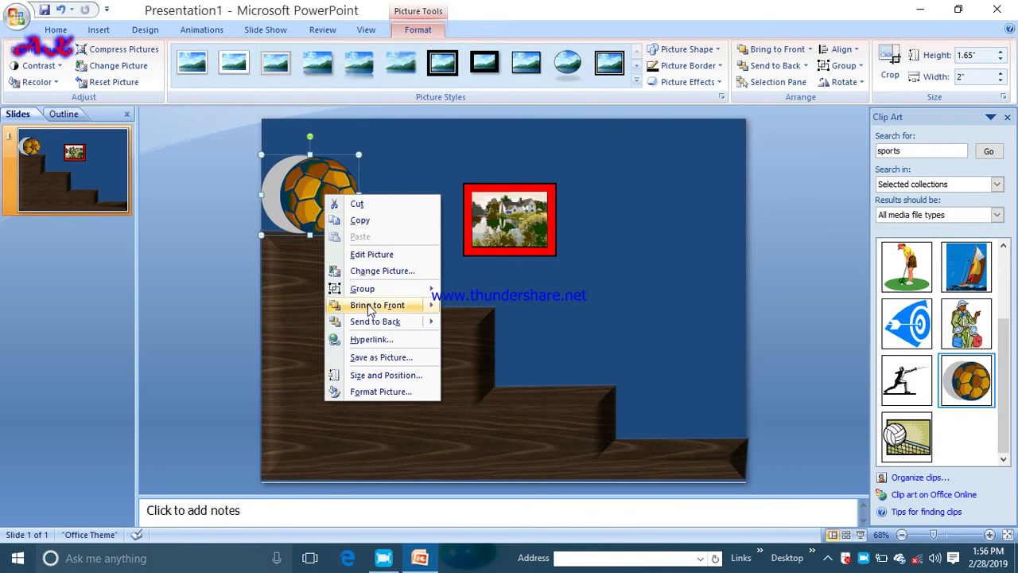
{"action": "mouse_move", "coordinate": [369, 291]}
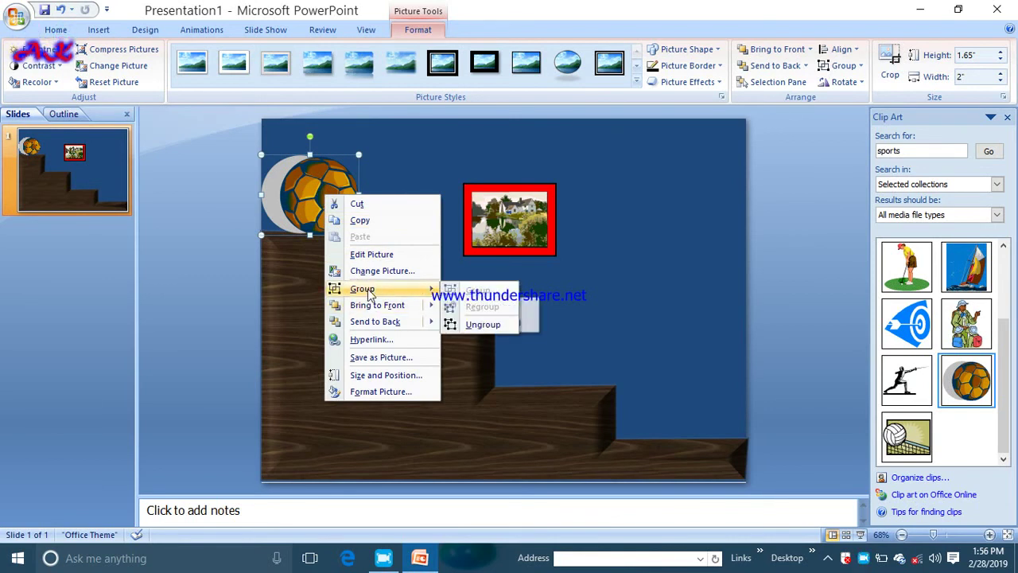
{"action": "left_click", "coordinate": [464, 329]}
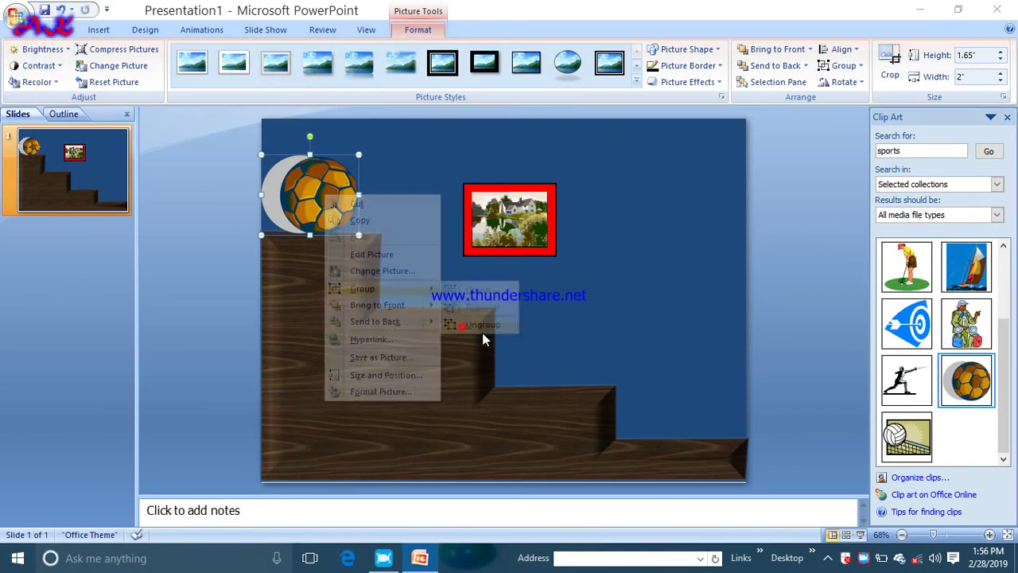
{"action": "left_click", "coordinate": [482, 331]}
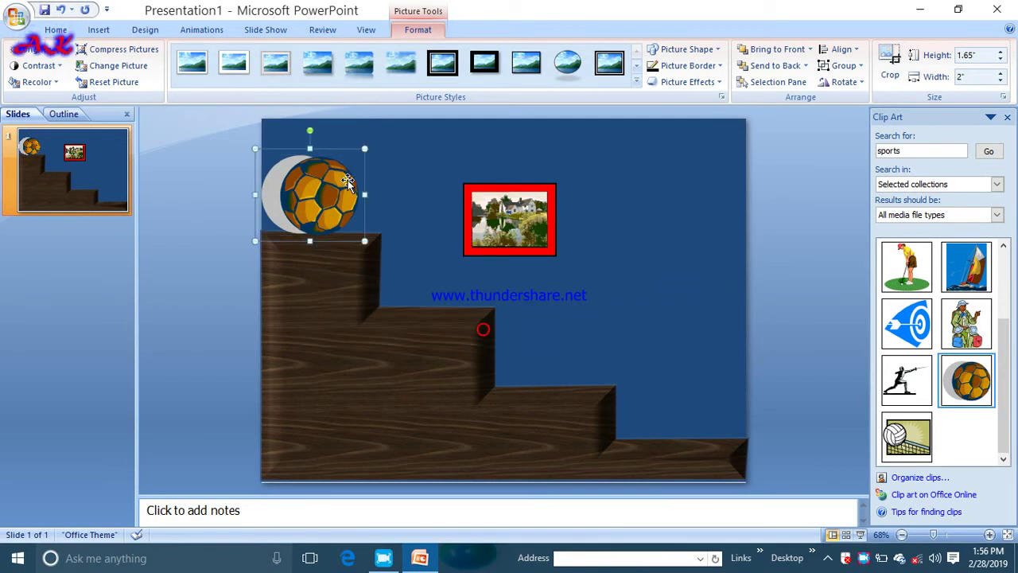
{"action": "left_click", "coordinate": [275, 180]}
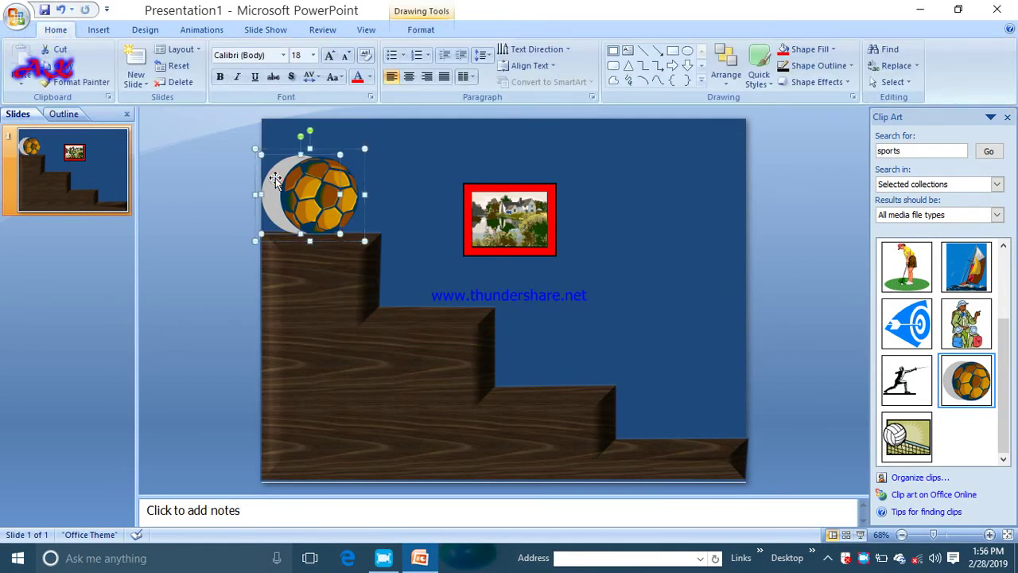
{"action": "key", "text": "Delete"}
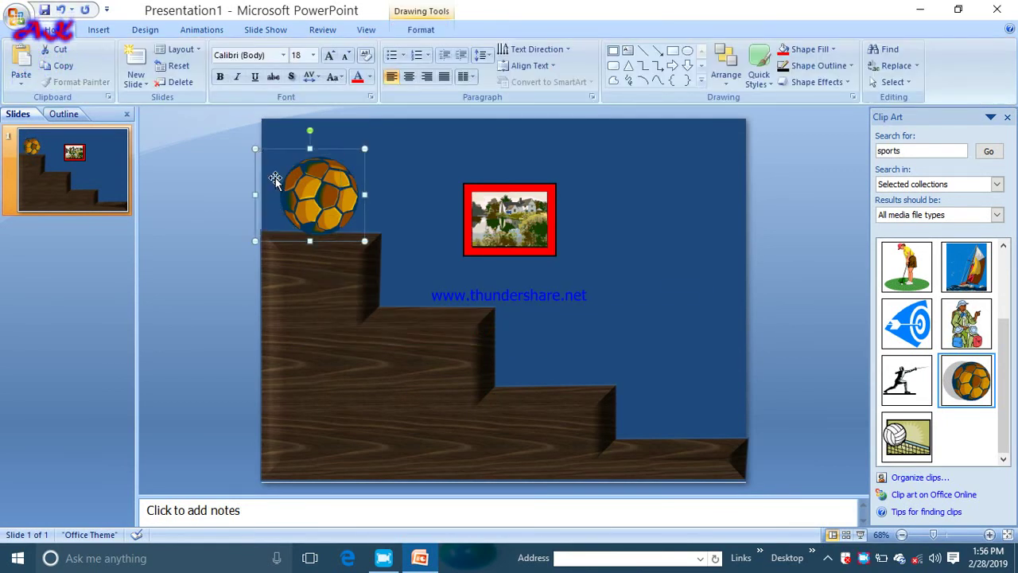
Shrink the ball slightly and settle it on the top step
{"action": "left_click_drag", "start_coordinate": [331, 189], "coordinate": [314, 184]}
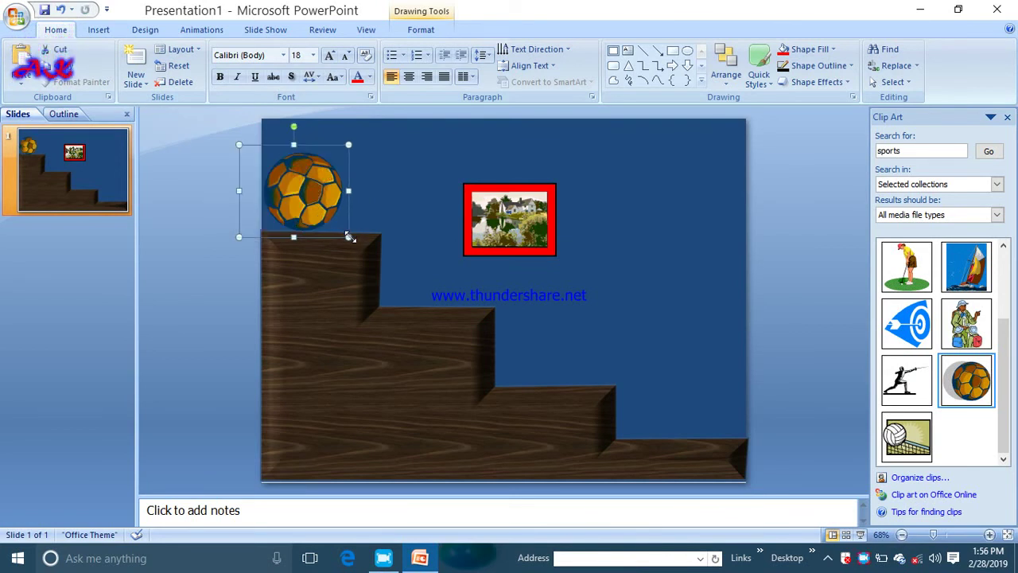
{"action": "left_click_drag", "start_coordinate": [348, 236], "coordinate": [299, 214]}
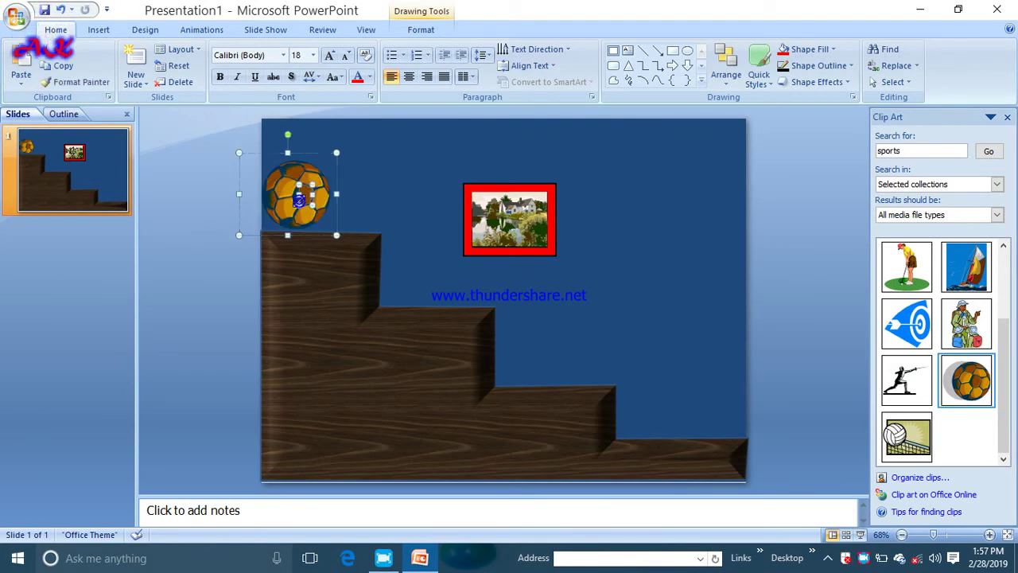
{"action": "double_click", "coordinate": [299, 201]}
{"action": "left_click", "coordinate": [284, 195]}
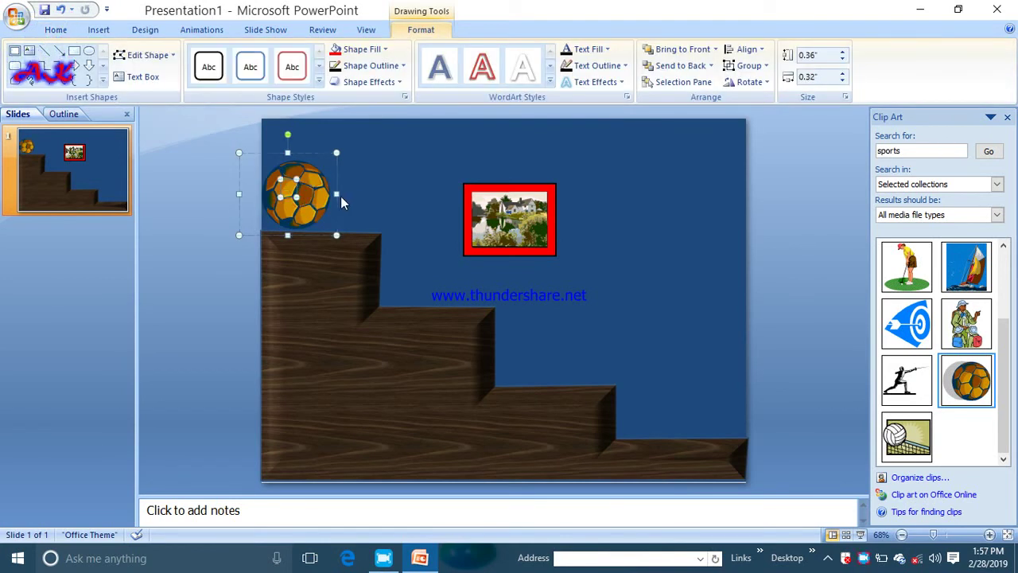
{"action": "left_click", "coordinate": [364, 196]}
{"action": "left_click_drag", "start_coordinate": [313, 193], "coordinate": [312, 201]}
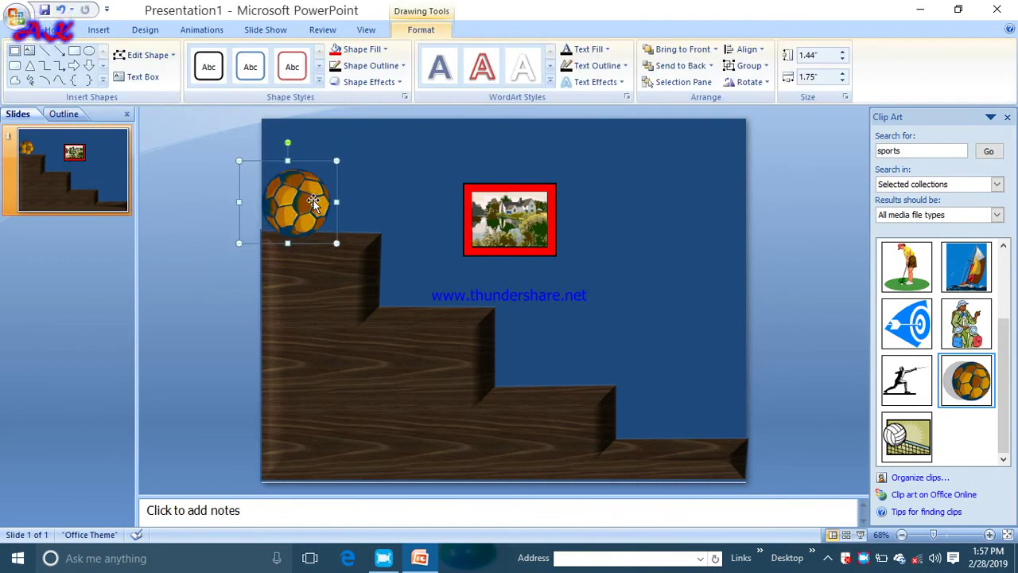
{"action": "left_click", "coordinate": [309, 198]}
{"action": "left_click", "coordinate": [371, 191]}
{"action": "left_click", "coordinate": [311, 193]}
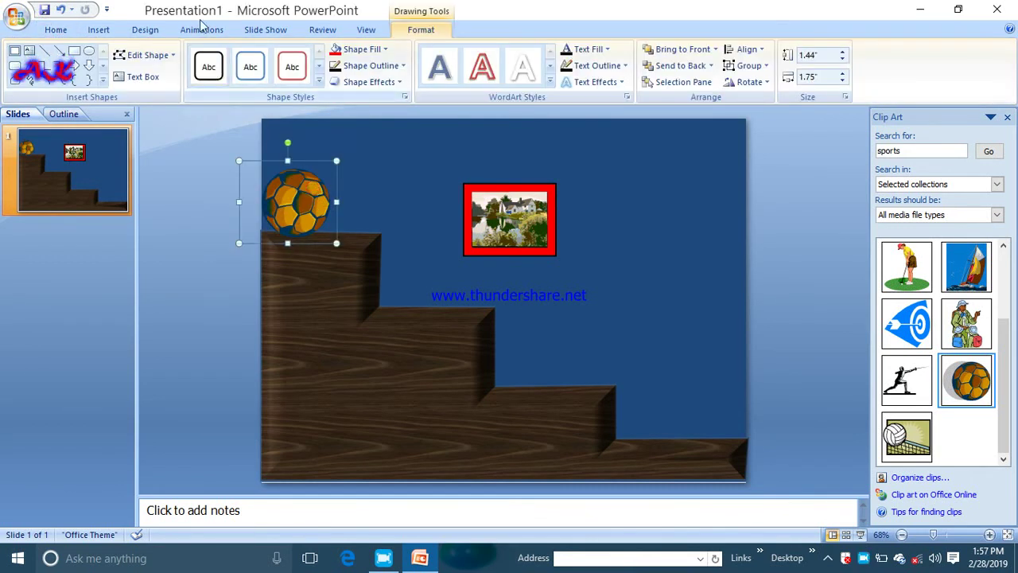
Open the Custom Animation pane in place of the clip art panel
{"action": "left_click", "coordinate": [202, 30]}
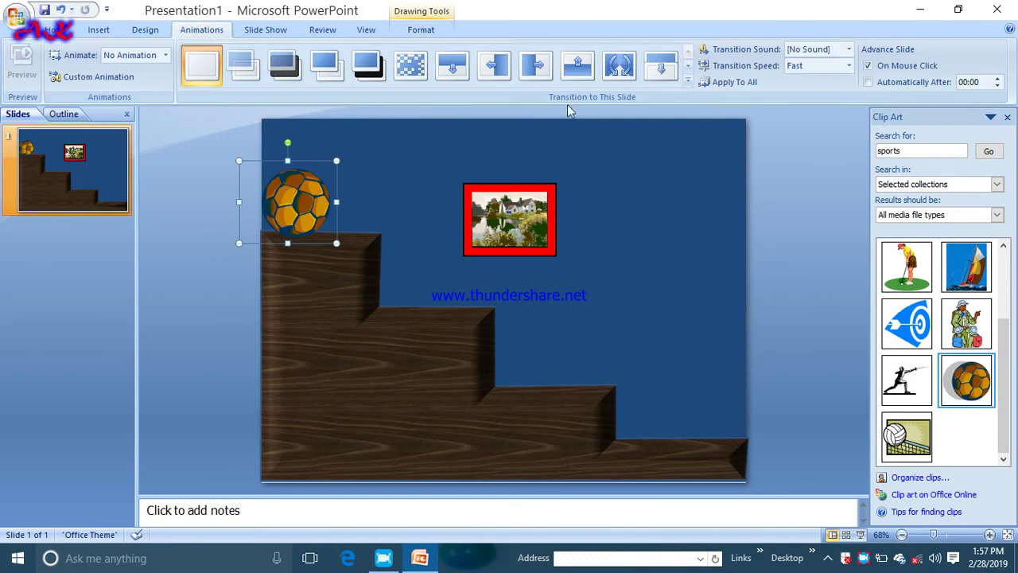
{"action": "left_click", "coordinate": [97, 77]}
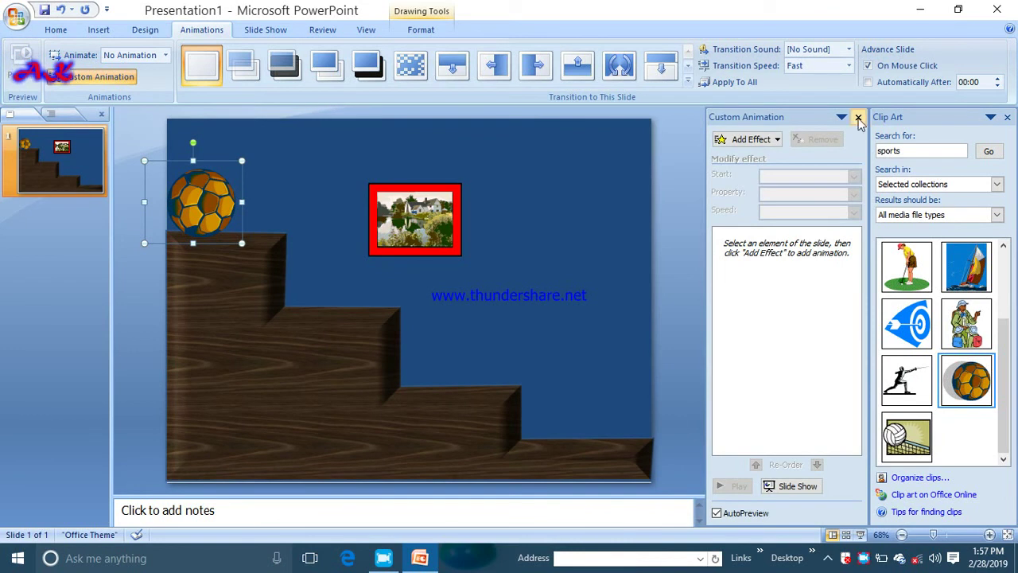
{"action": "left_click", "coordinate": [1007, 117]}
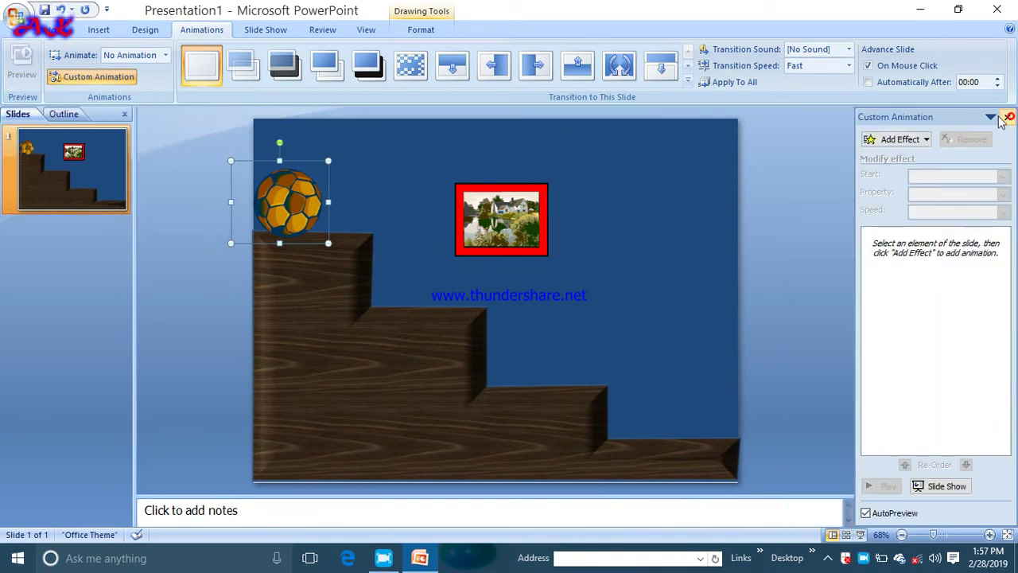
Add a Freeform custom motion path effect and begin drawing it from the soccer ball
{"action": "left_click", "coordinate": [926, 139]}
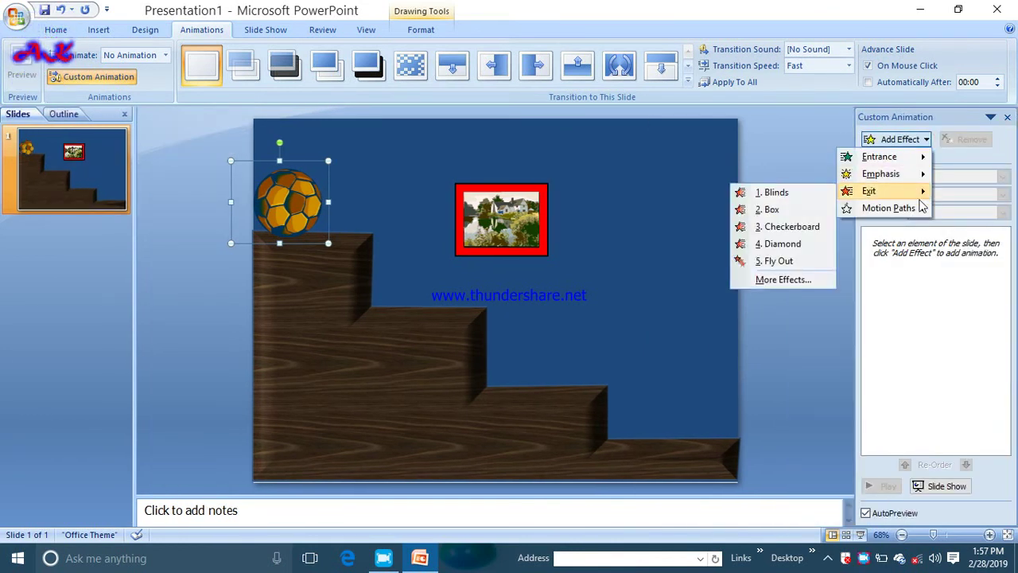
{"action": "mouse_move", "coordinate": [921, 209]}
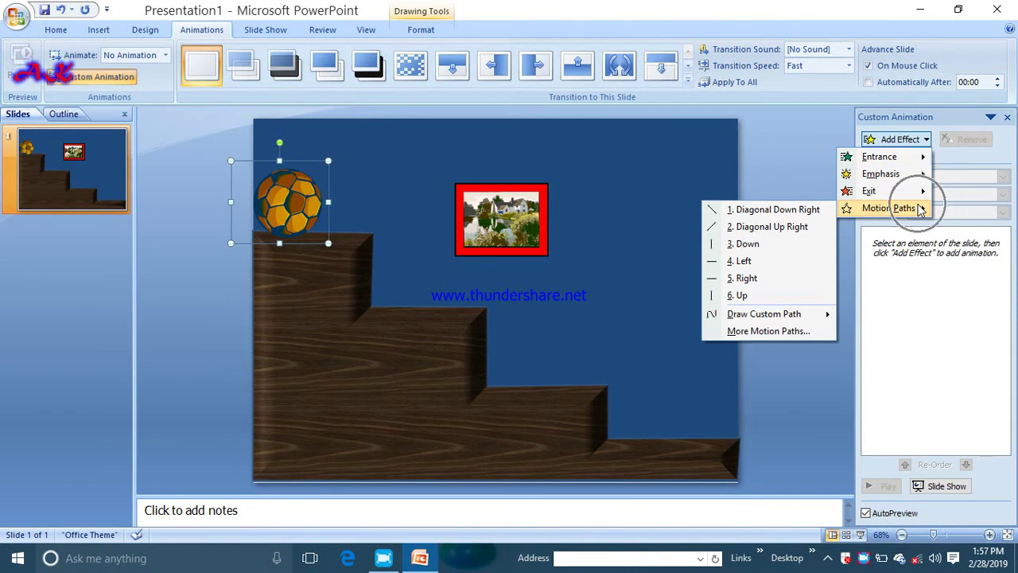
{"action": "mouse_move", "coordinate": [735, 315]}
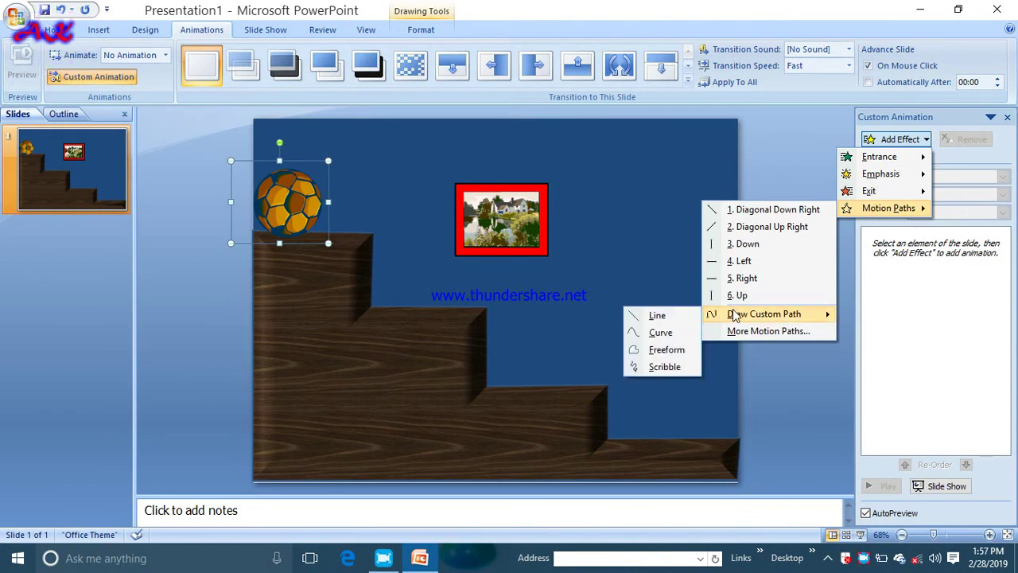
{"action": "left_click", "coordinate": [667, 352]}
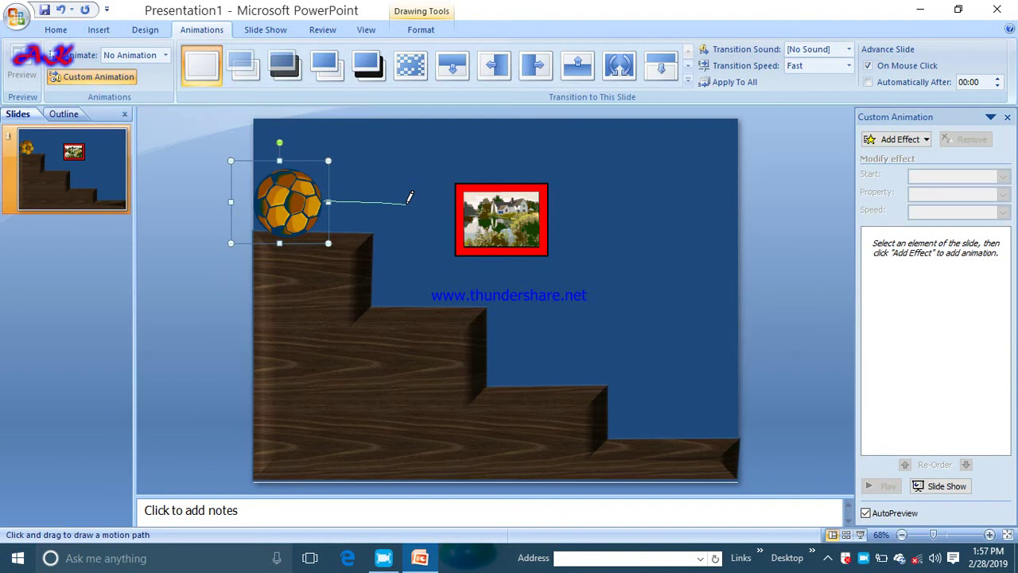
Draw the path down the first stair onto the second step, erasing wrong strokes with Backspace
{"action": "left_click_drag", "start_coordinate": [409, 197], "coordinate": [407, 292]}
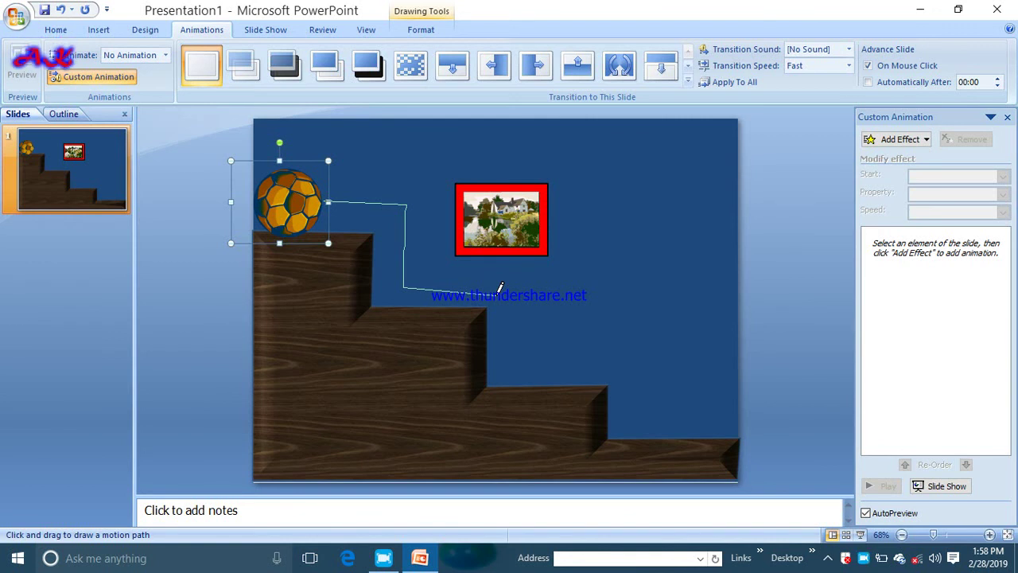
{"action": "left_click_drag", "start_coordinate": [508, 330], "coordinate": [503, 380]}
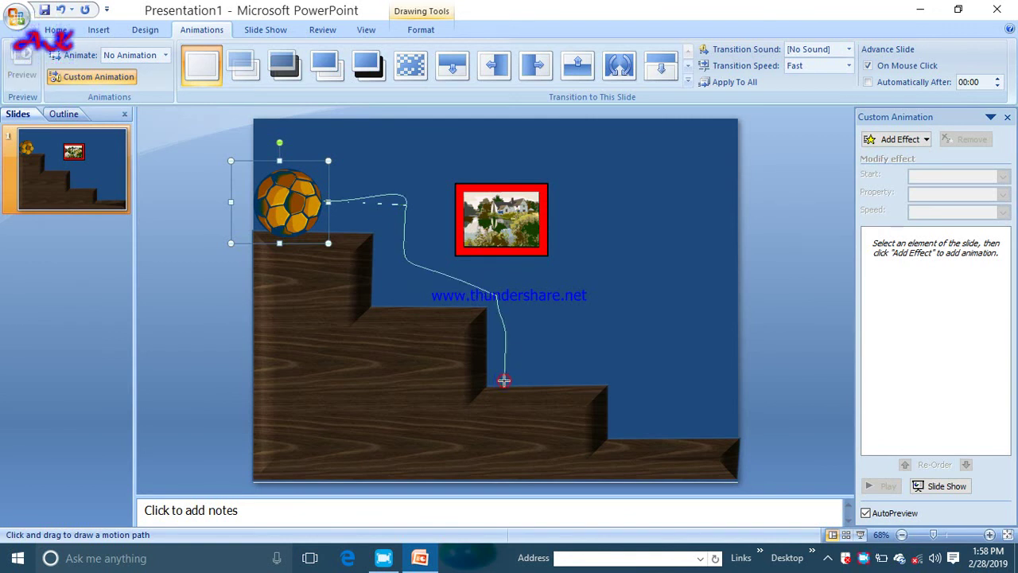
{"action": "key", "text": "BackSpace"}
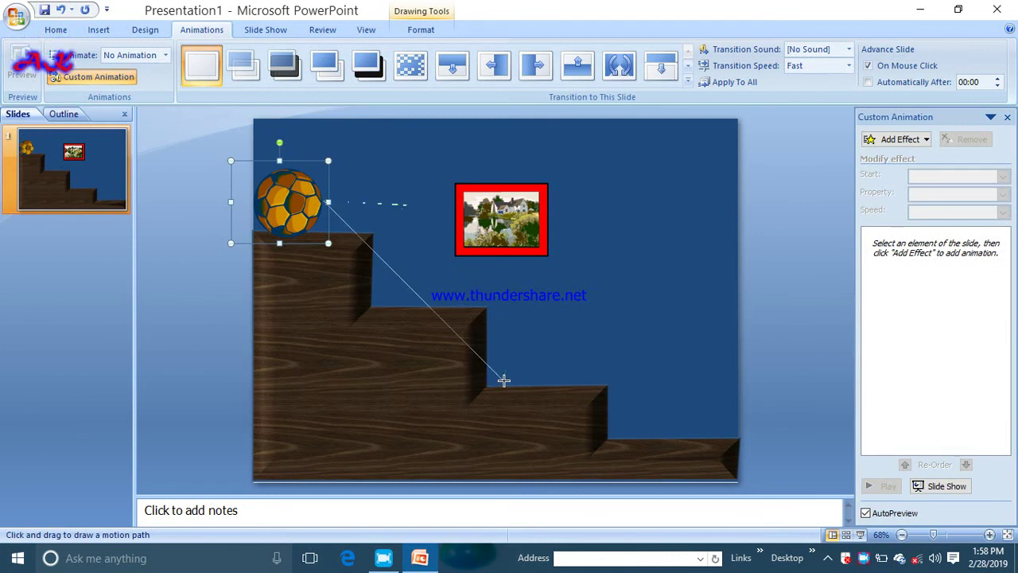
{"action": "left_click", "coordinate": [408, 204]}
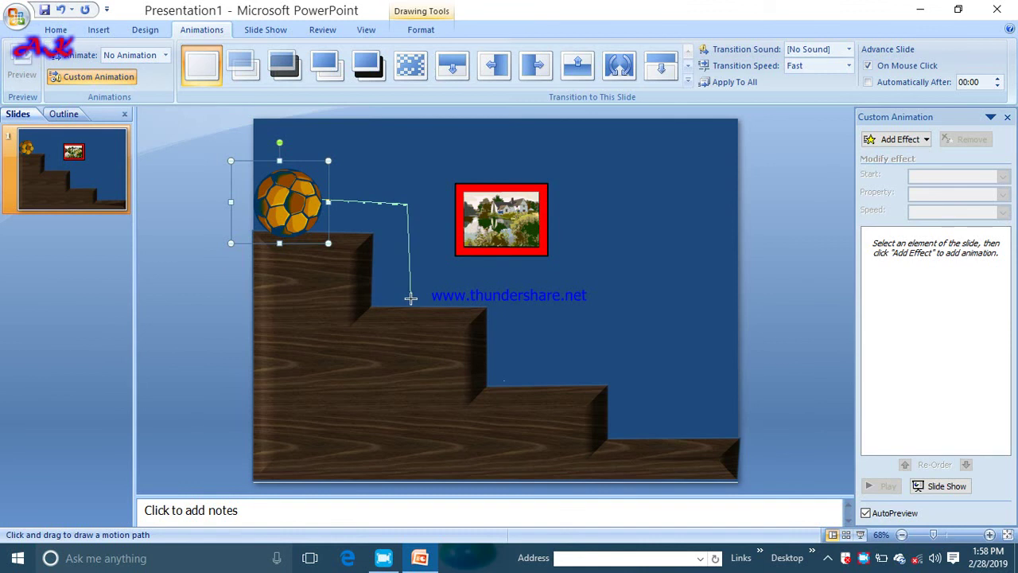
{"action": "left_click_drag", "start_coordinate": [513, 299], "coordinate": [520, 366]}
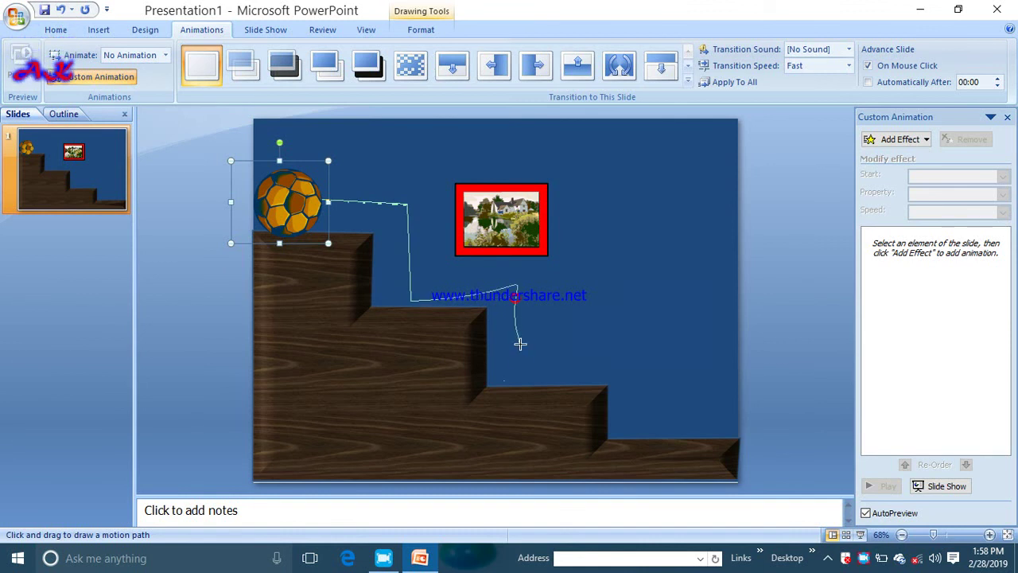
{"action": "key", "text": "BackSpace"}
{"action": "key", "text": "BackSpace"}
{"action": "key", "text": "BackSpace"}
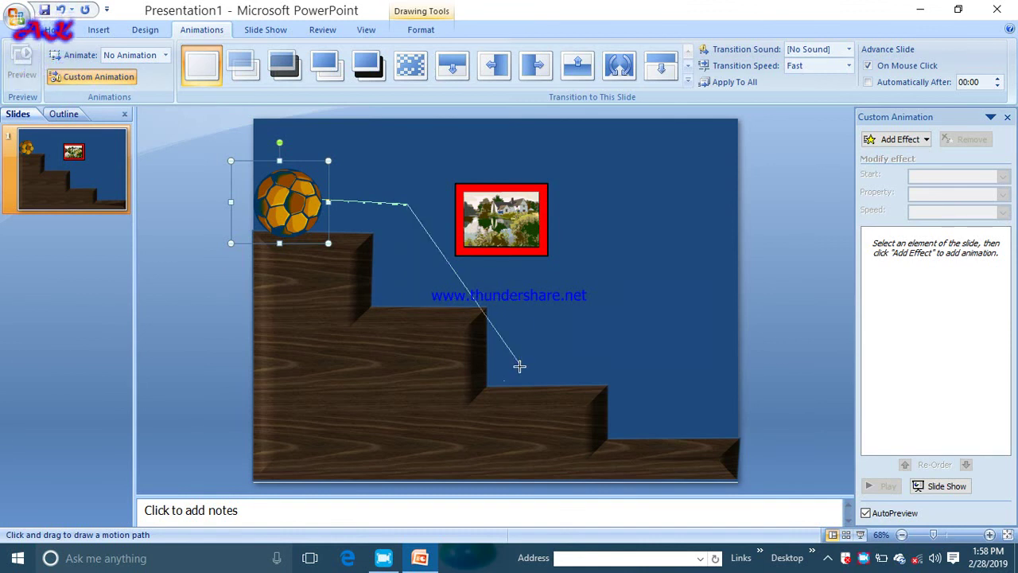
{"action": "left_click_drag", "start_coordinate": [408, 300], "coordinate": [490, 298]}
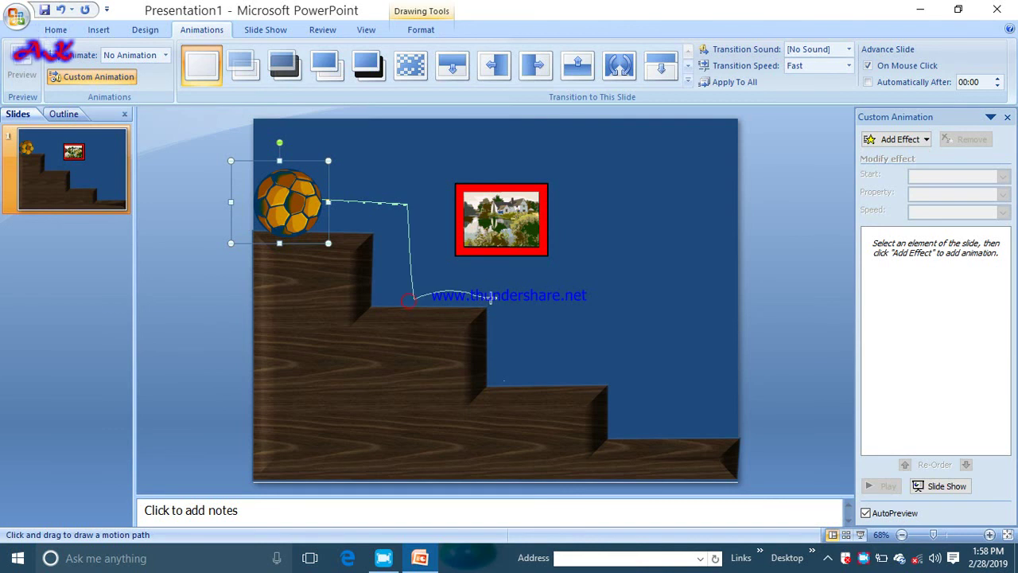
{"action": "key", "text": "BackSpace"}
{"action": "key", "text": "BackSpace"}
{"action": "key", "text": "BackSpace"}
Zigzag the path along the stairs to the bottom right, then up to the slide's top
{"action": "left_click", "coordinate": [404, 302]}
{"action": "left_click", "coordinate": [513, 303]}
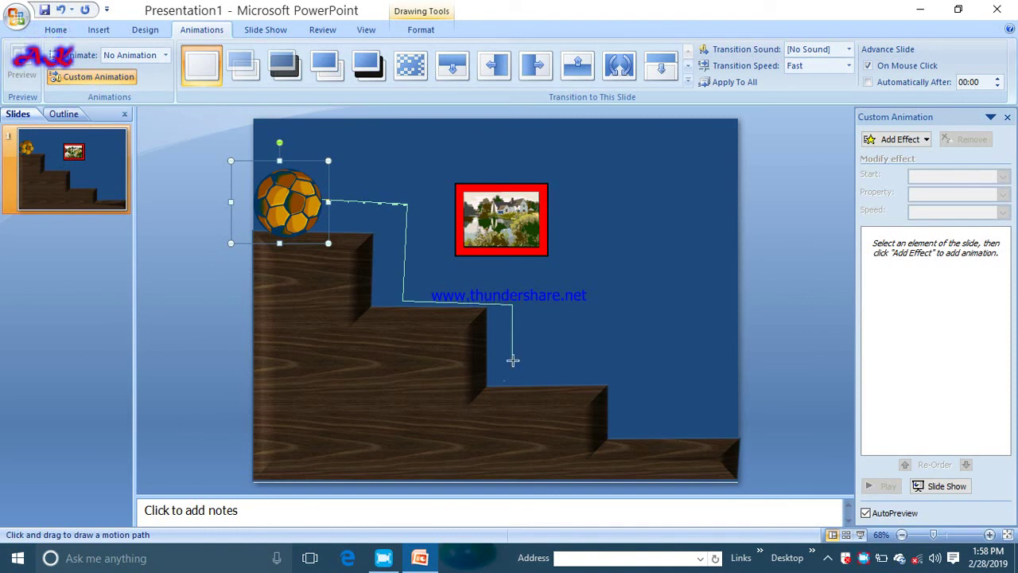
{"action": "left_click", "coordinate": [650, 373]}
{"action": "left_click", "coordinate": [679, 437]}
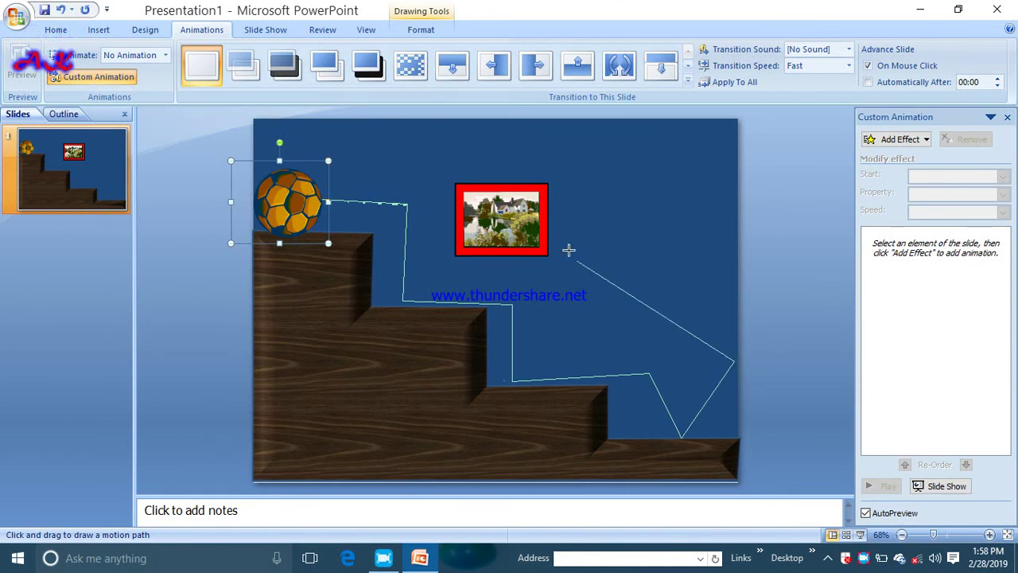
{"action": "left_click", "coordinate": [549, 227]}
{"action": "left_click", "coordinate": [734, 190]}
{"action": "left_click", "coordinate": [673, 124]}
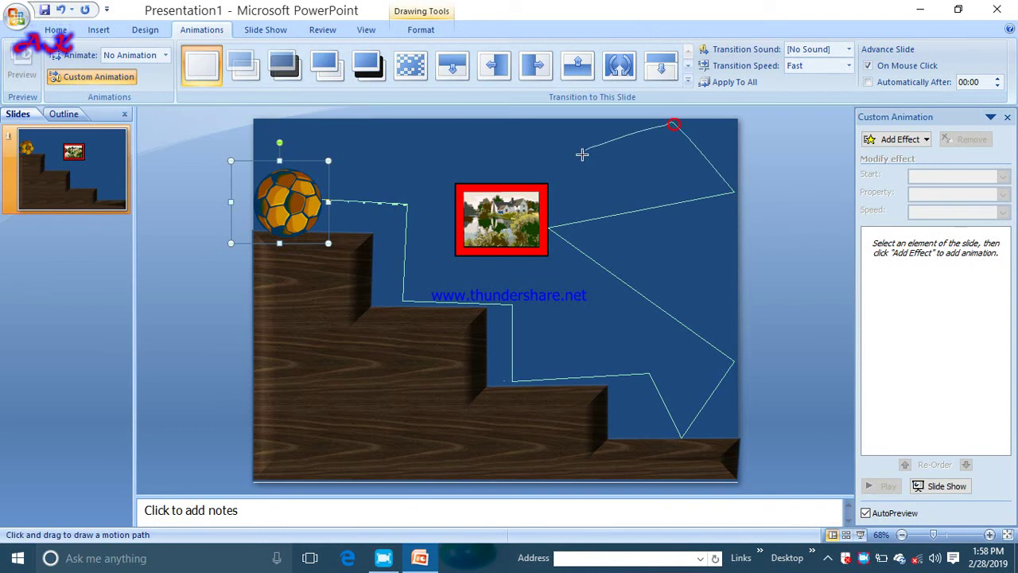
{"action": "left_click", "coordinate": [492, 124]}
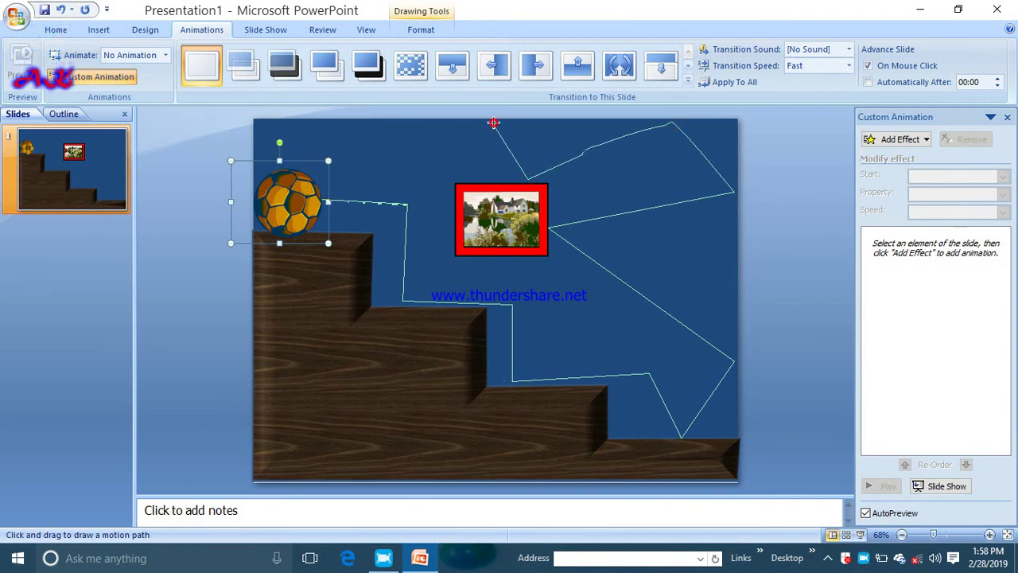
Route the path around the picture frame and the right edge, then finish the freeform path
{"action": "left_click", "coordinate": [357, 231]}
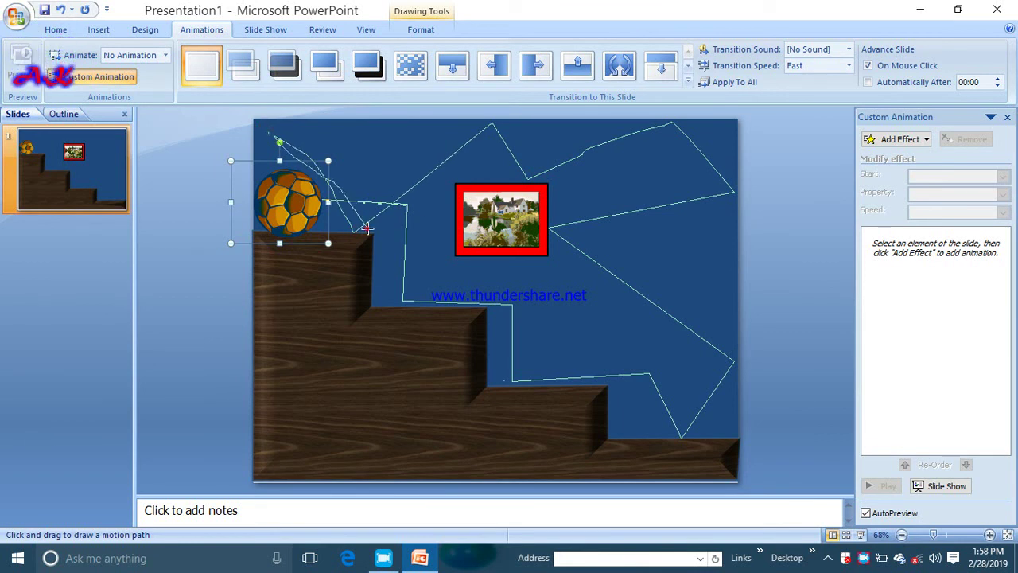
{"action": "left_click", "coordinate": [451, 199]}
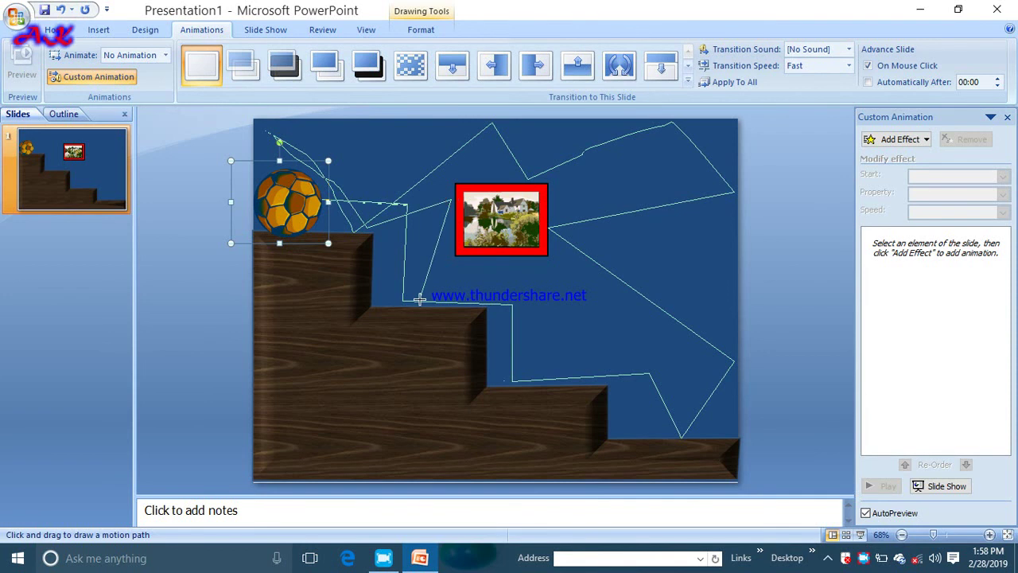
{"action": "left_click", "coordinate": [491, 259]}
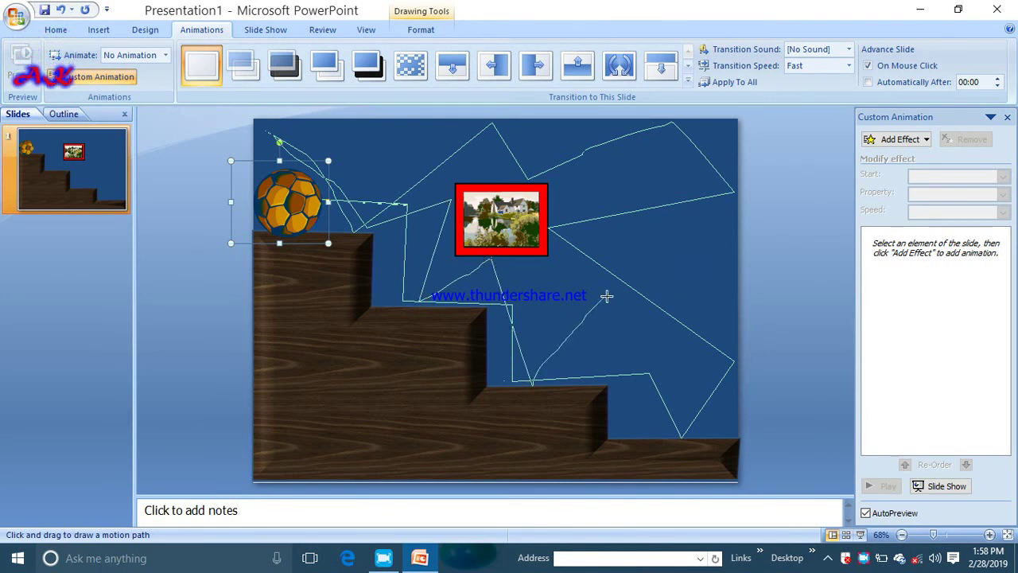
{"action": "left_click_drag", "start_coordinate": [589, 308], "coordinate": [647, 117]}
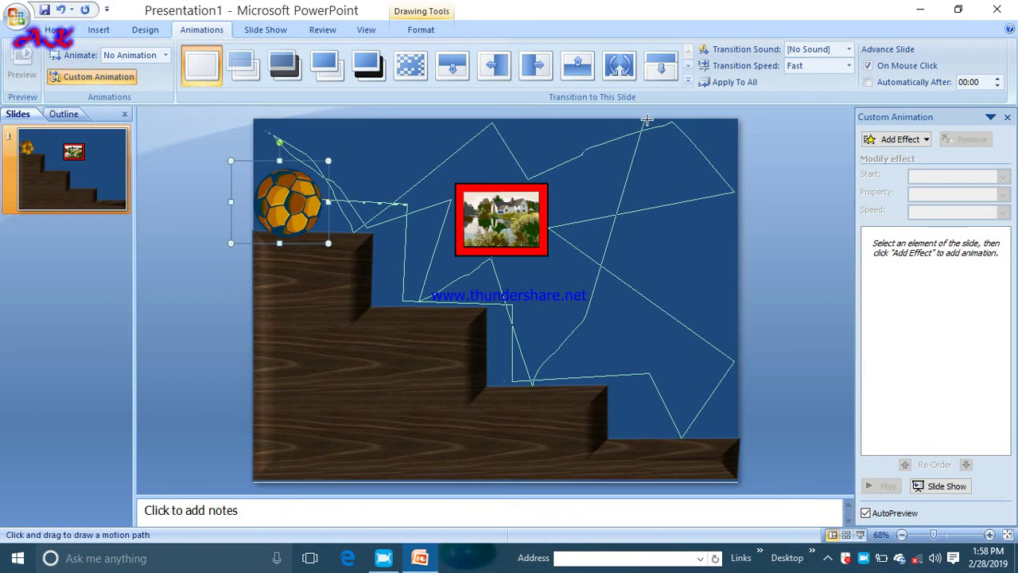
{"action": "left_click_drag", "start_coordinate": [700, 449], "coordinate": [739, 247]}
{"action": "left_click", "coordinate": [736, 243]}
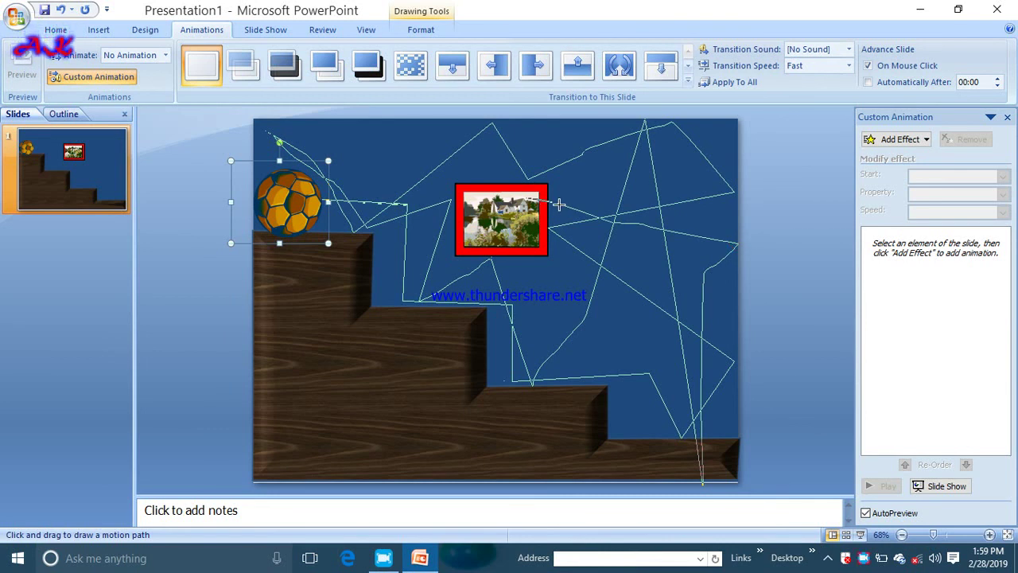
{"action": "left_click", "coordinate": [681, 127]}
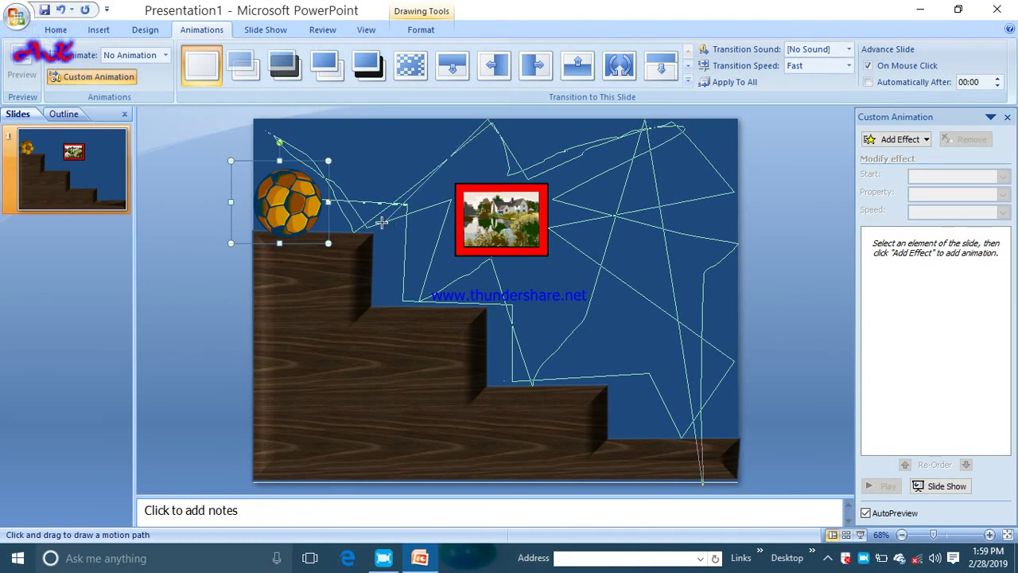
{"action": "double_click", "coordinate": [331, 226]}
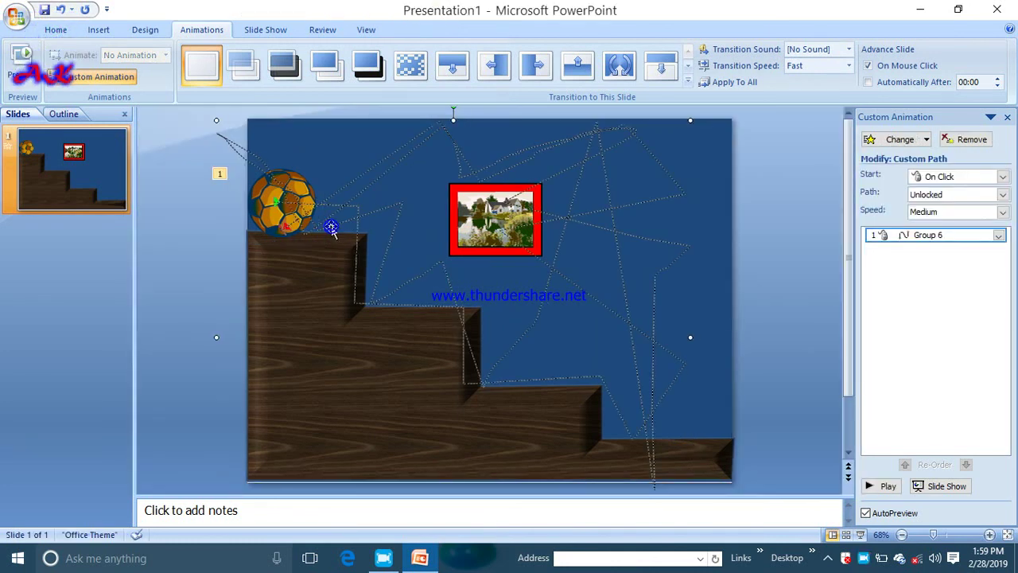
Set the ball's custom path to Very Slow speed starting With Previous, and close the pane
{"action": "double_click", "coordinate": [546, 379]}
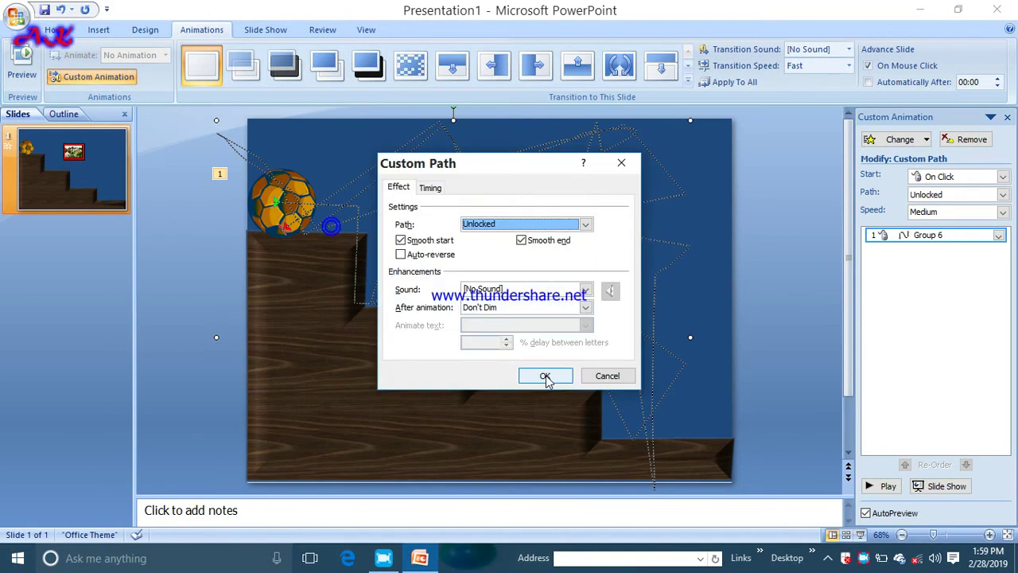
{"action": "left_click", "coordinate": [546, 376]}
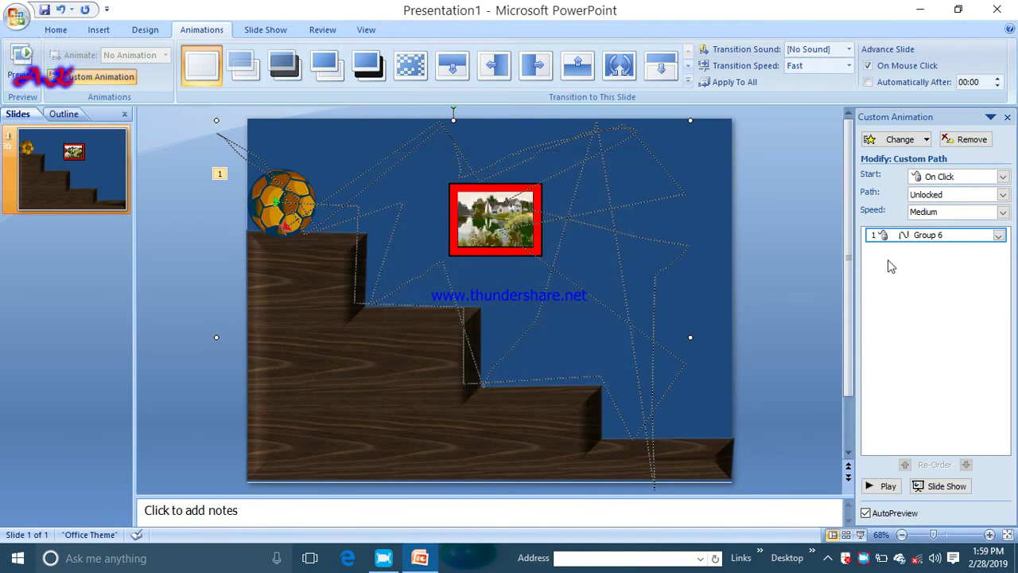
{"action": "left_click", "coordinate": [1004, 213]}
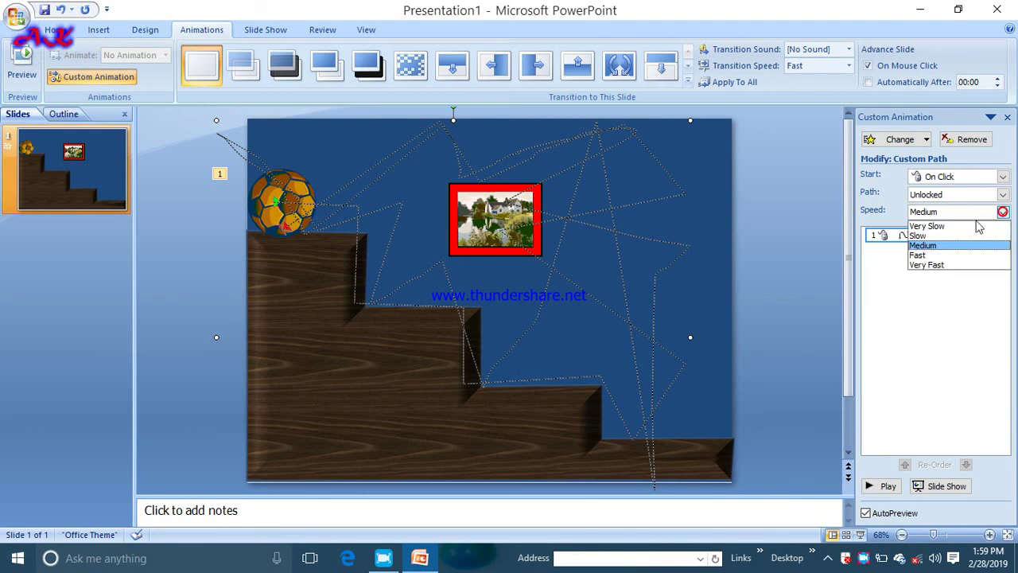
{"action": "left_click", "coordinate": [970, 226]}
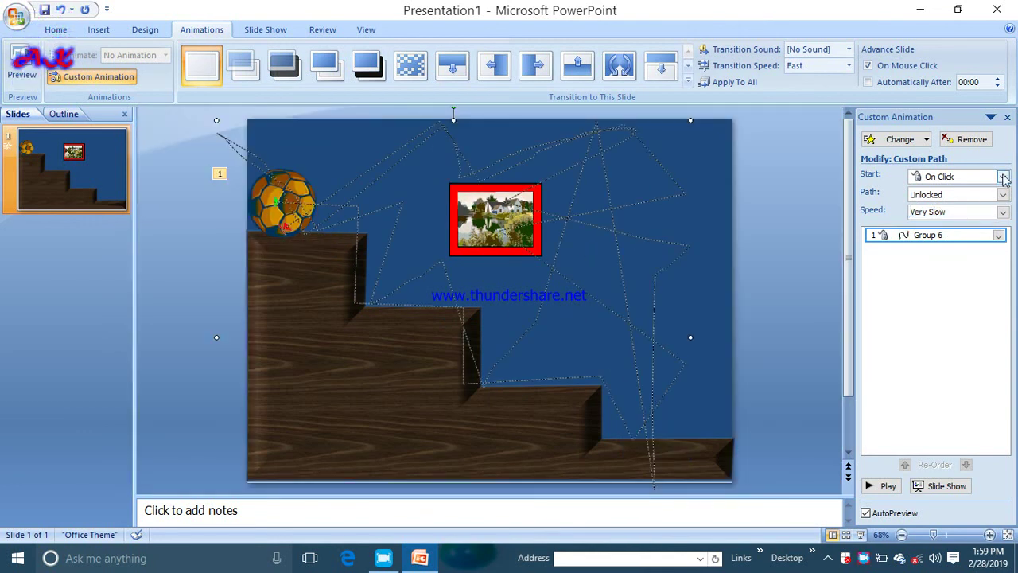
{"action": "left_click", "coordinate": [1002, 176]}
{"action": "left_click", "coordinate": [995, 204]}
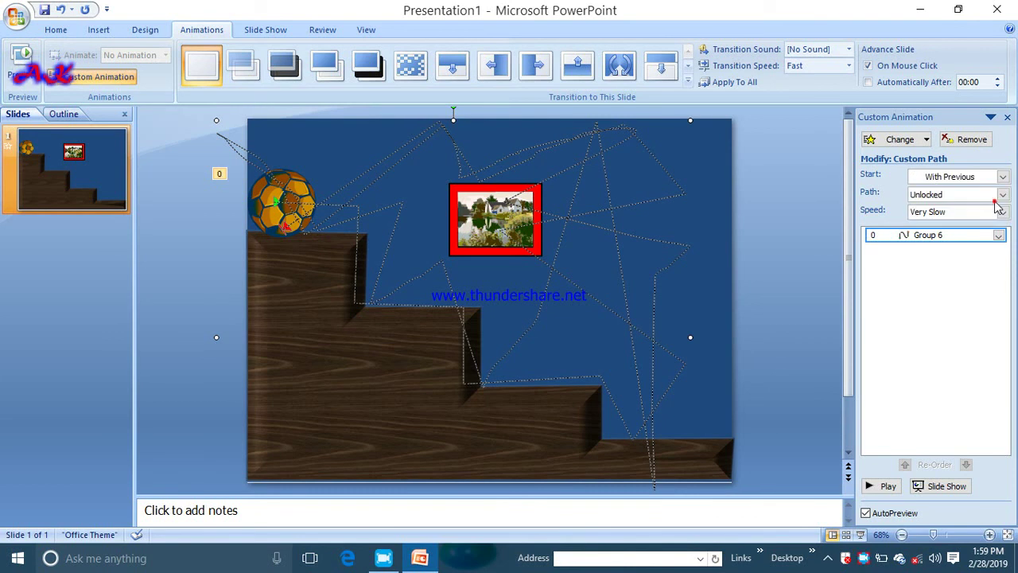
{"action": "left_click", "coordinate": [1007, 118]}
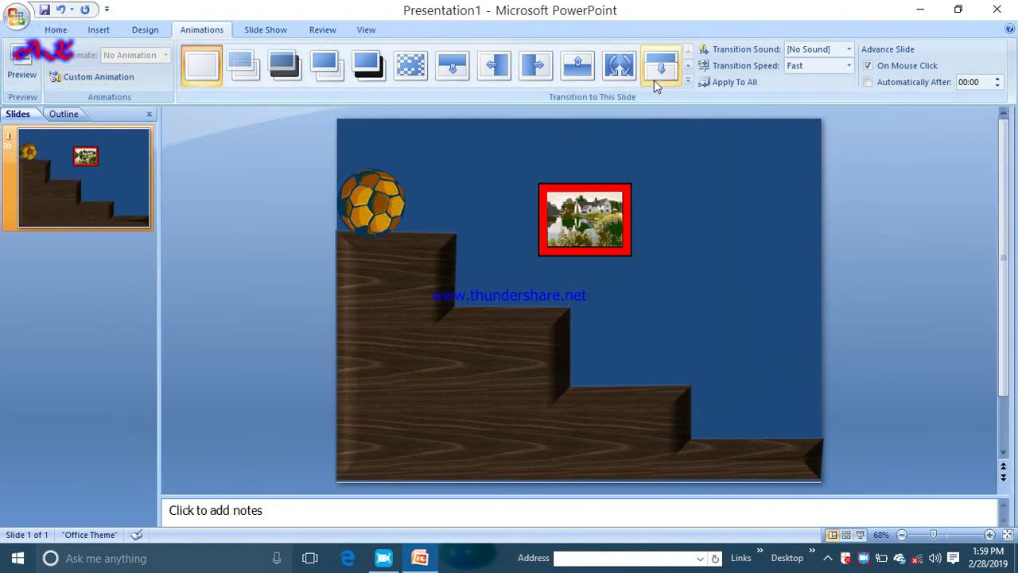
Preview the Dissolve, Wipe Down, Wedge and next transitions, leaving the last one applied
{"action": "left_click", "coordinate": [410, 67]}
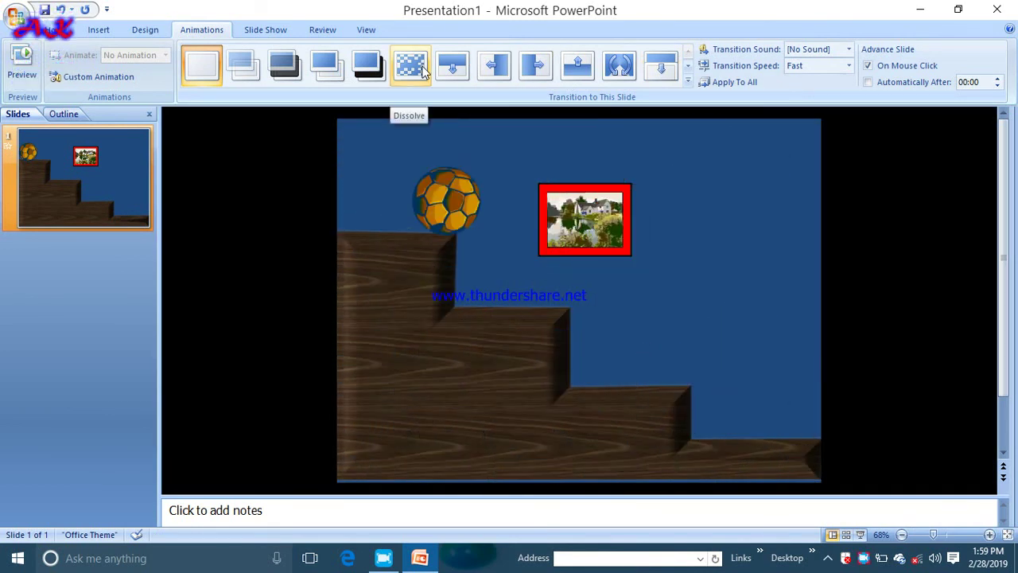
{"action": "left_click", "coordinate": [450, 72]}
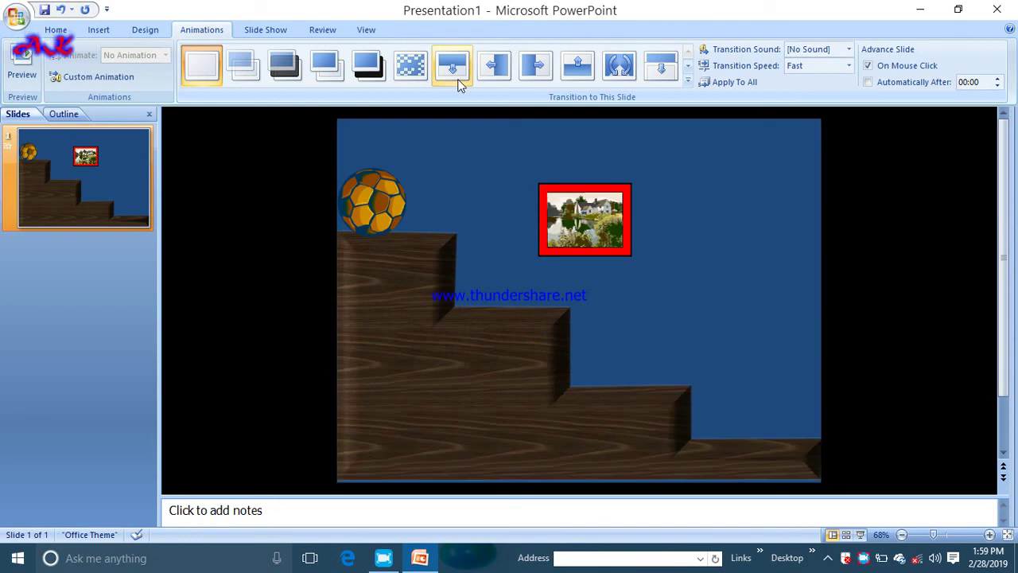
{"action": "left_click", "coordinate": [619, 70]}
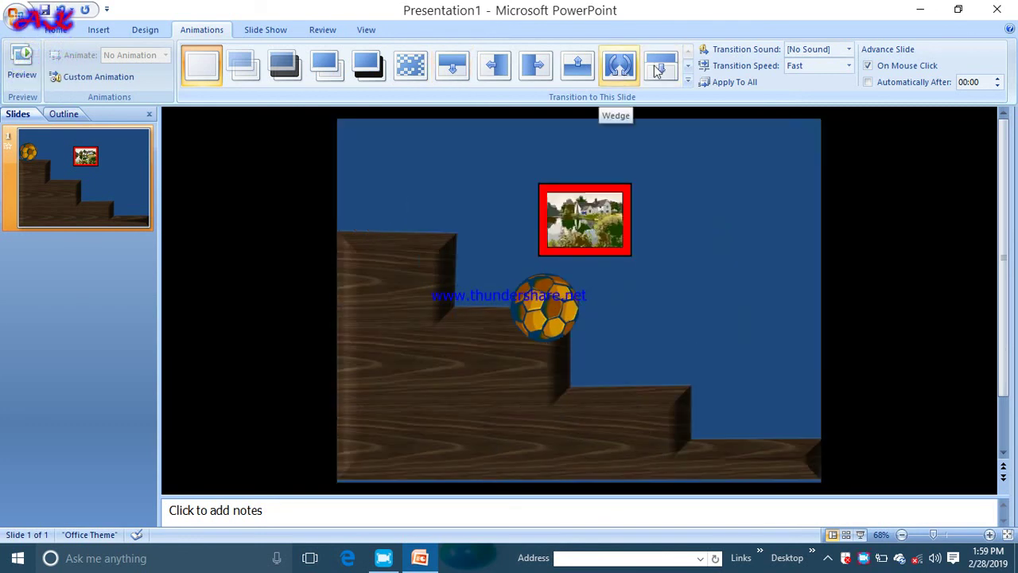
{"action": "left_click", "coordinate": [657, 70]}
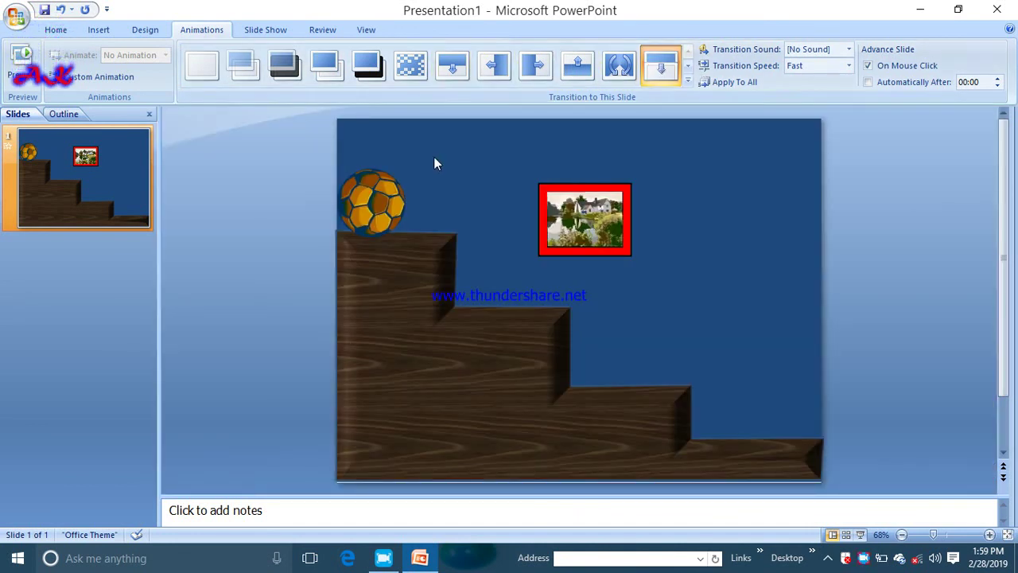
{"action": "key", "text": "F5"}
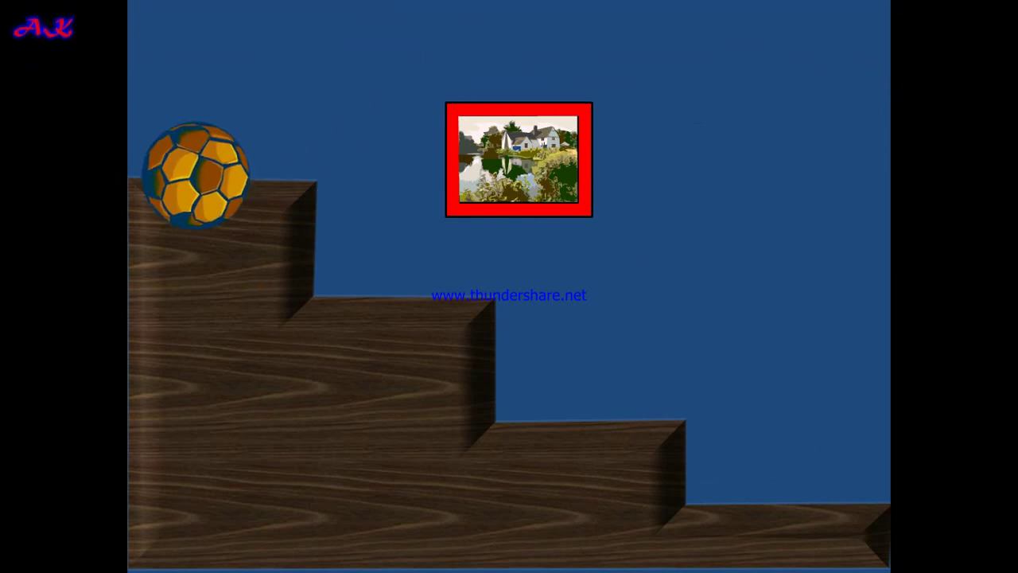
{"action": "left_click", "coordinate": [433, 157]}
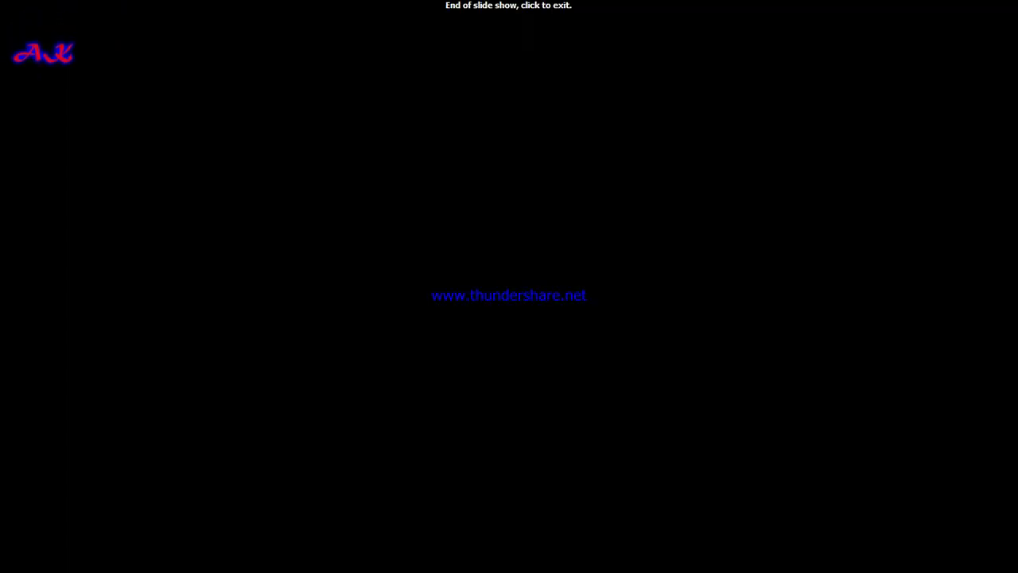
{"action": "left_click", "coordinate": [433, 157]}
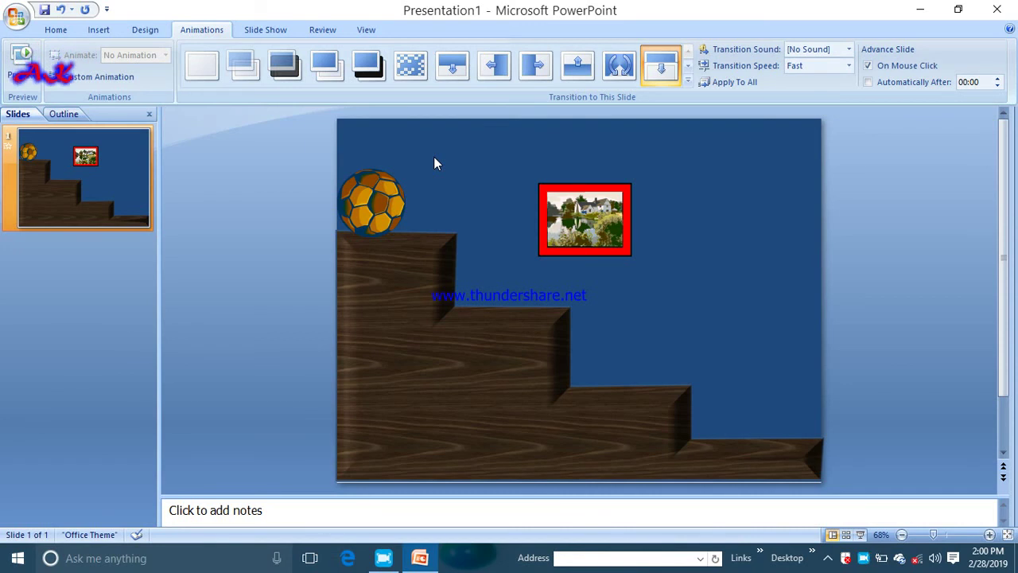
{"action": "key", "text": "F5"}
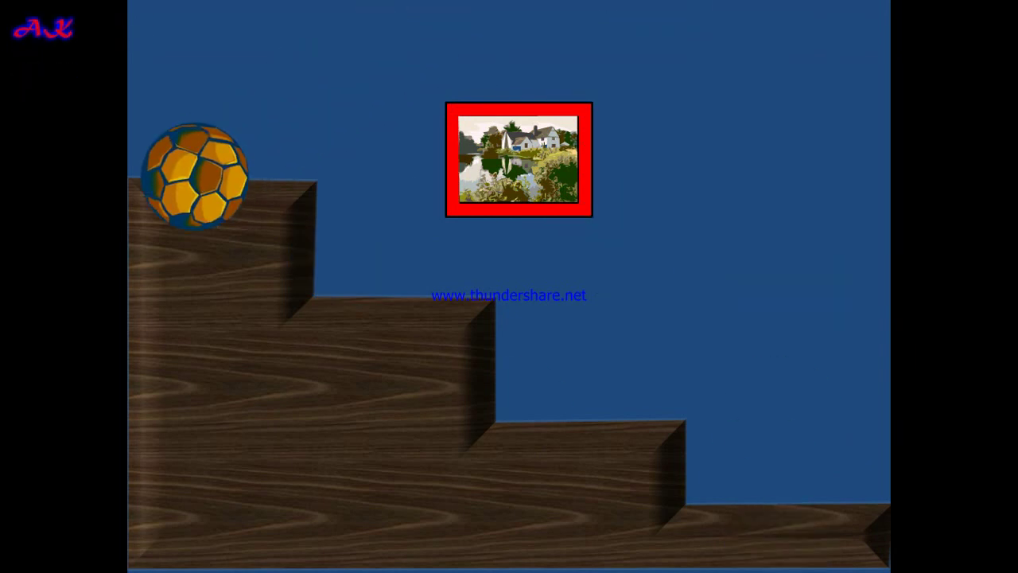
{"action": "key", "text": "space"}
{"action": "left_click", "coordinate": [434, 157]}
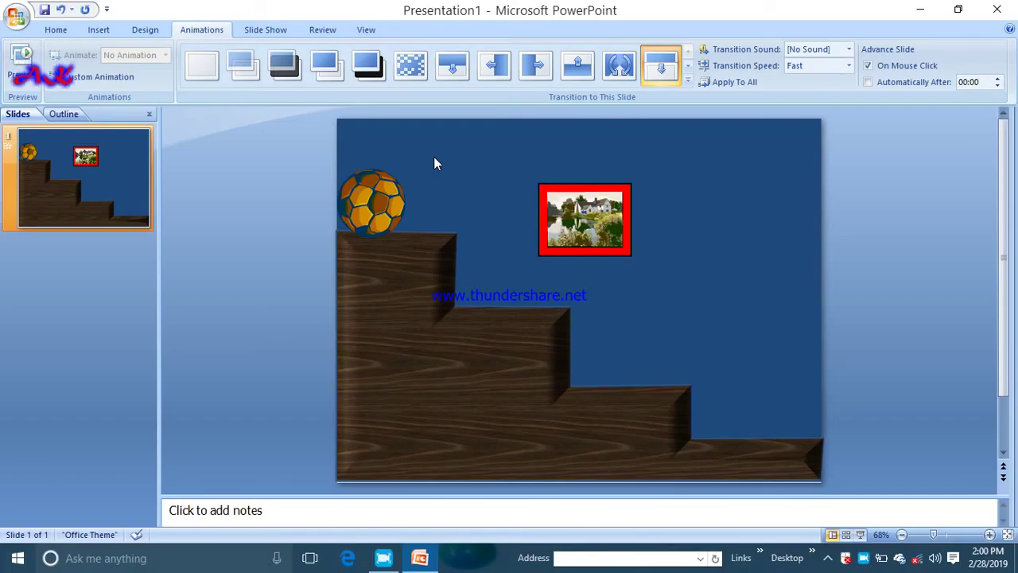